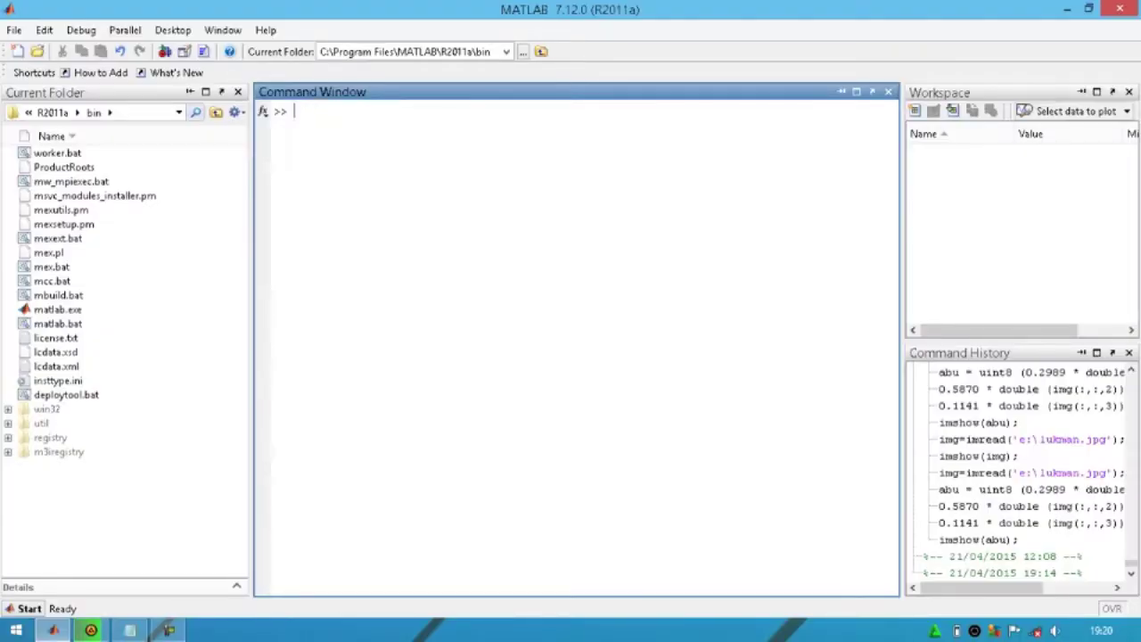
Read the photo e:\aska.jpg into the variable image with imread
{"action": "type", "text": "image"}
{"action": "type", "text": "=im"}
{"action": "type", "text": "read"}
{"action": "type", "text": "()"}
{"action": "key", "text": "Left"}
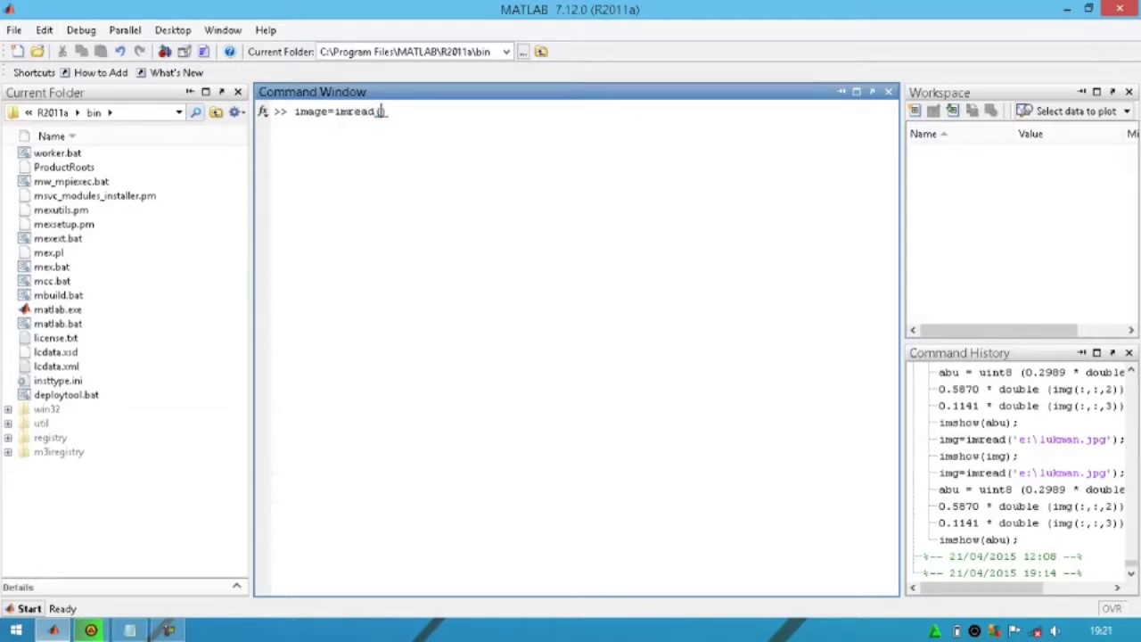
{"action": "type", "text": "'"}
{"action": "type", "text": "e:"}
{"action": "type", "text": "\\a"}
{"action": "type", "text": "ska.j"}
{"action": "type", "text": "pg')"}
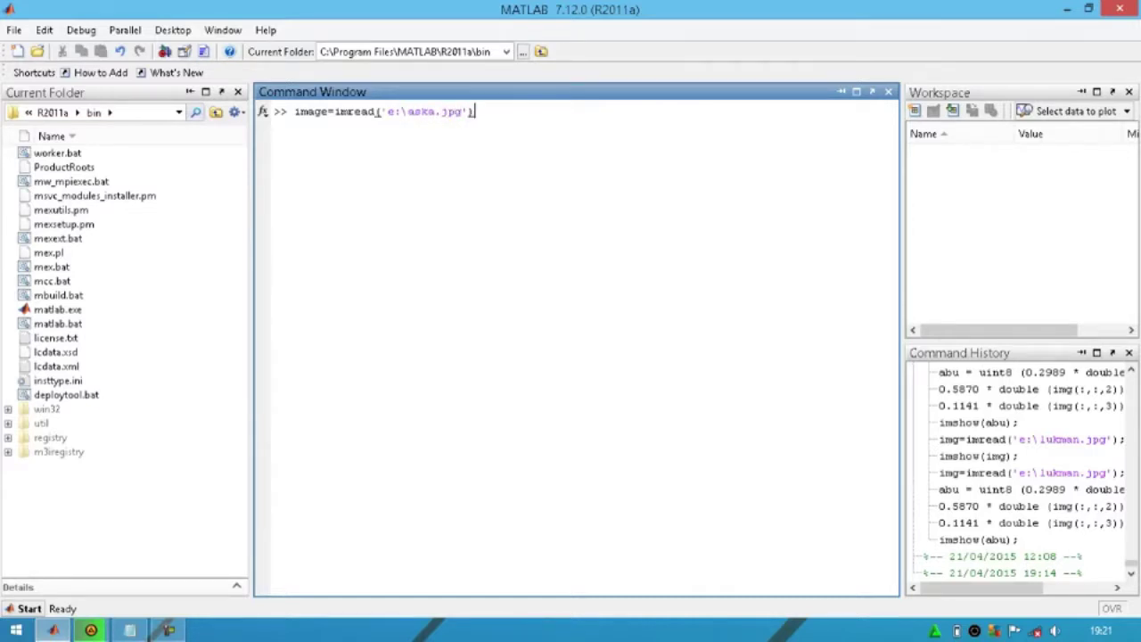
{"action": "type", "text": ";"}
{"action": "key", "text": "Return"}
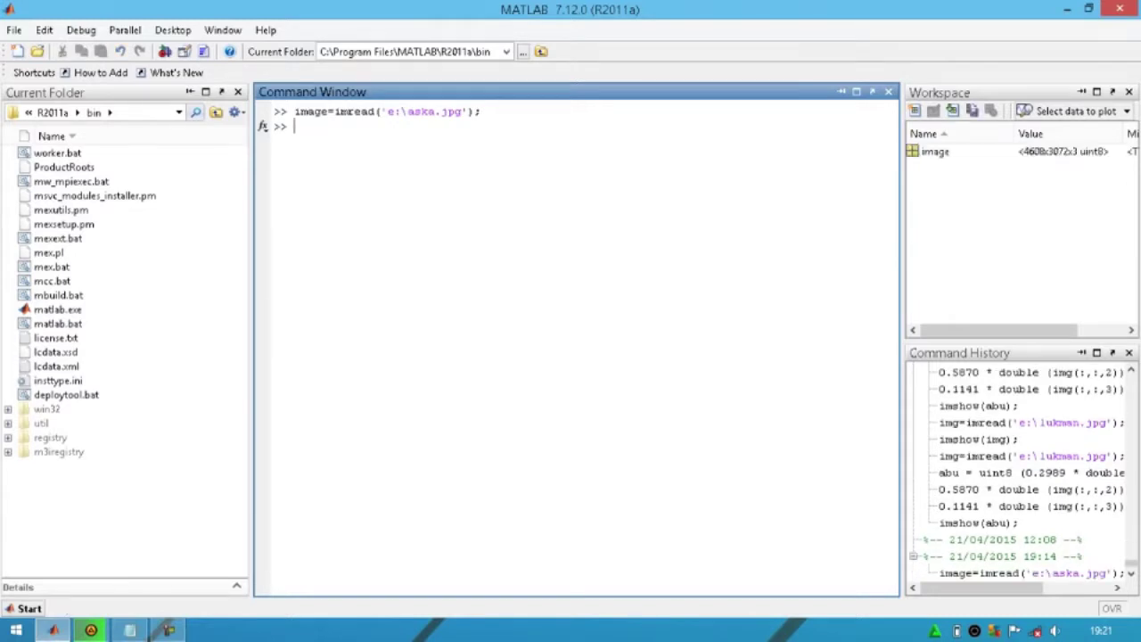
Write imshow(image); at the prompt, fixing the misplaced letter, without running it
{"action": "type", "text": "imshow"}
{"action": "type", "text": "()"}
{"action": "type", "text": "ima"}
{"action": "type", "text": "ge"}
{"action": "key", "text": "Left"}
{"action": "key", "text": "Left"}
{"action": "key", "text": "Left"}
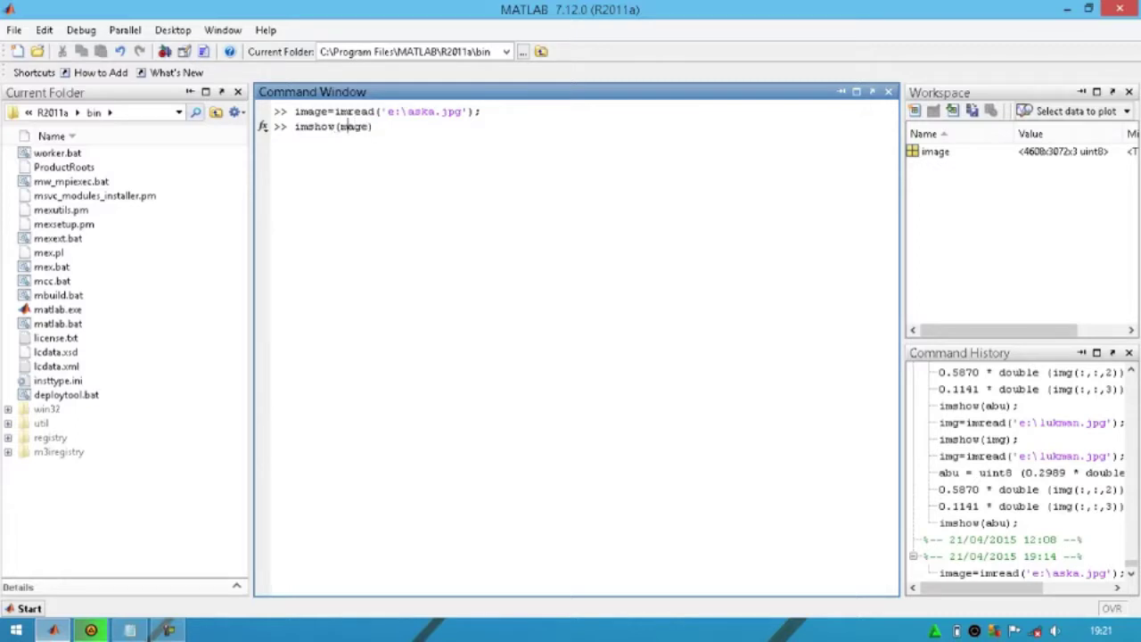
{"action": "key", "text": "Left"}
{"action": "type", "text": "i"}
{"action": "key", "text": "Right"}
{"action": "key", "text": "Right"}
{"action": "key", "text": "Right"}
{"action": "key", "text": "Right"}
{"action": "type", "text": ";"}
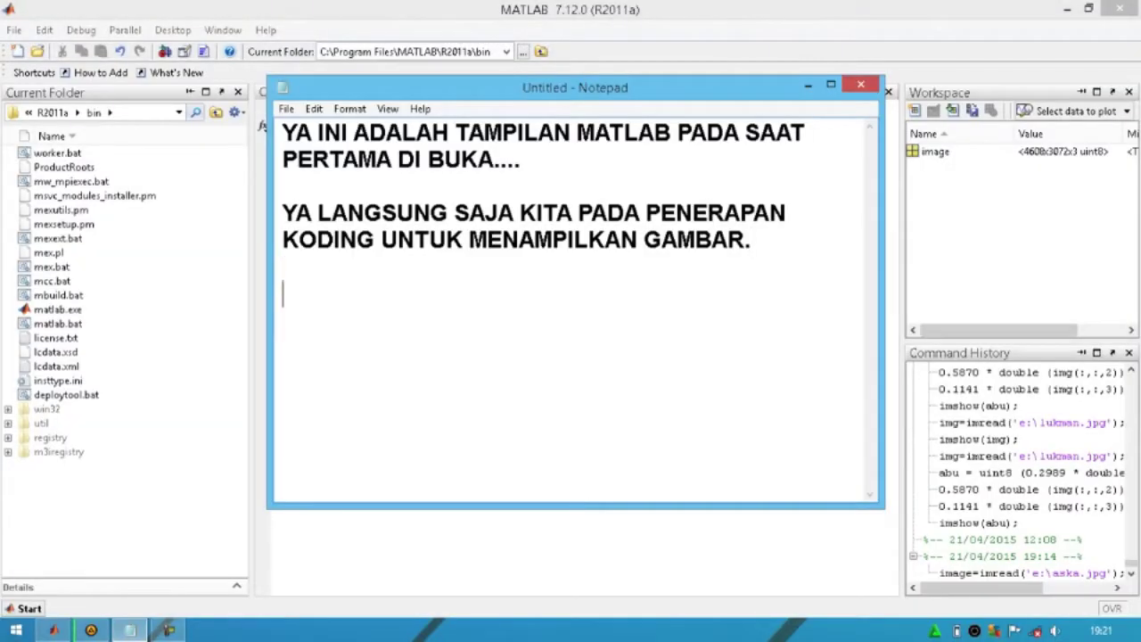
Add the Notepad line 'setelah mengetikan koding langsung tekan enter.' and return to MATLAB
{"action": "type", "text": "sete"}
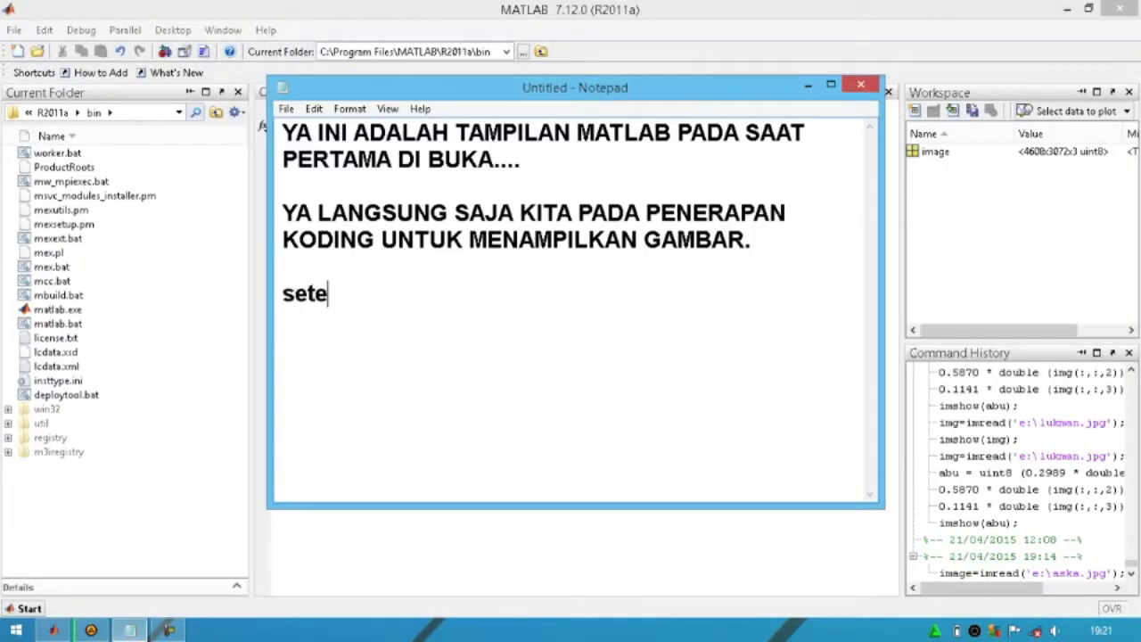
{"action": "type", "text": "lah meng"}
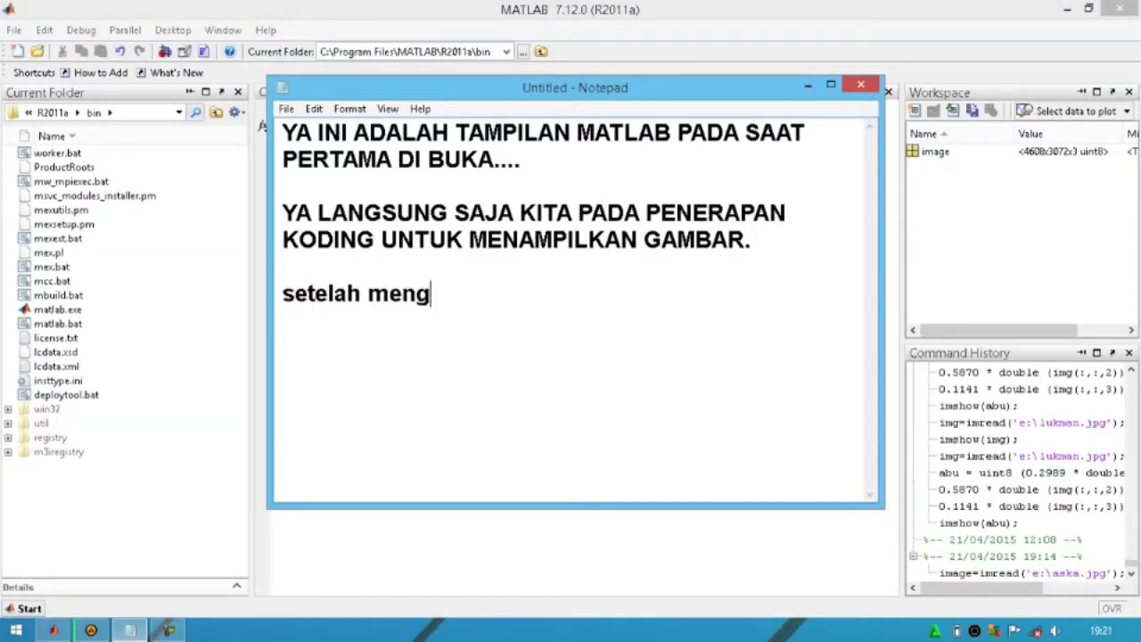
{"action": "type", "text": "etikan "}
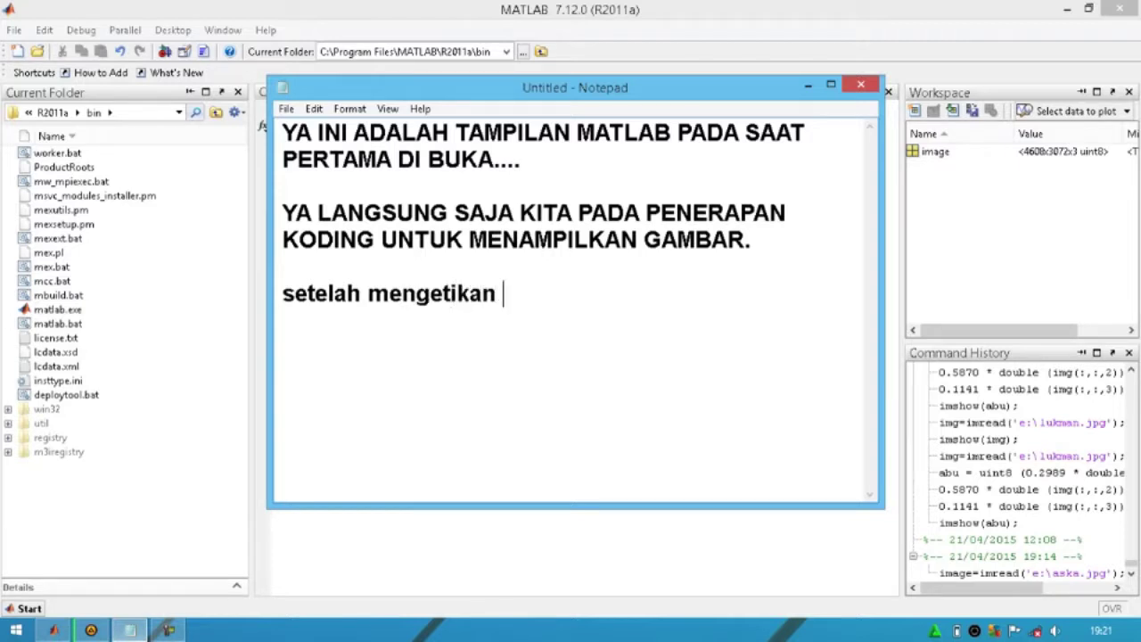
{"action": "type", "text": "kodin"}
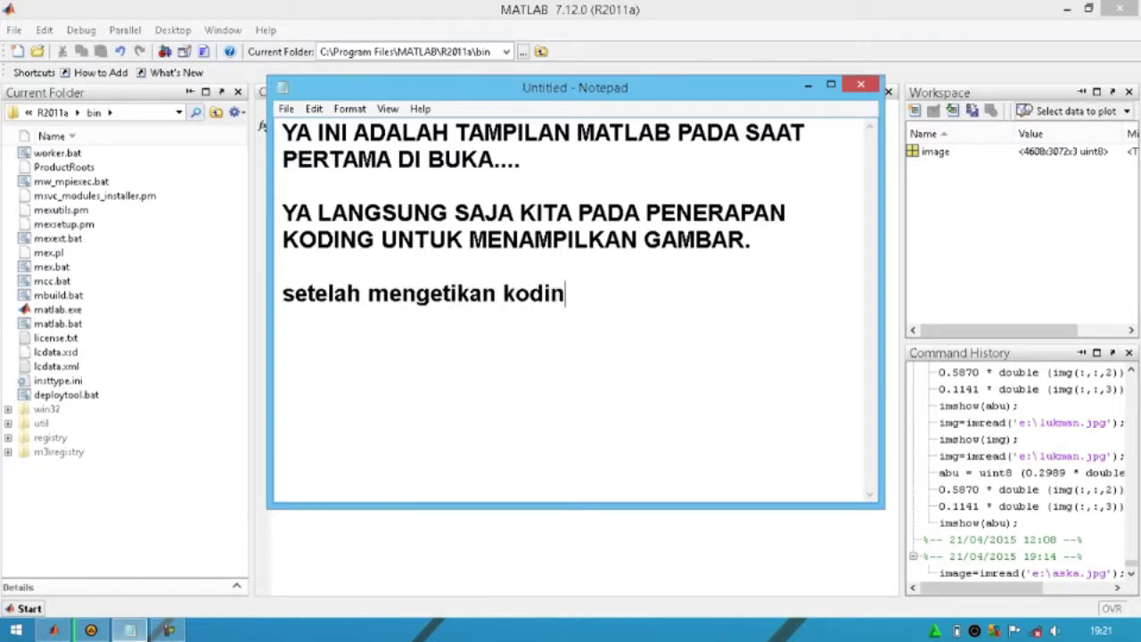
{"action": "type", "text": "g langs"}
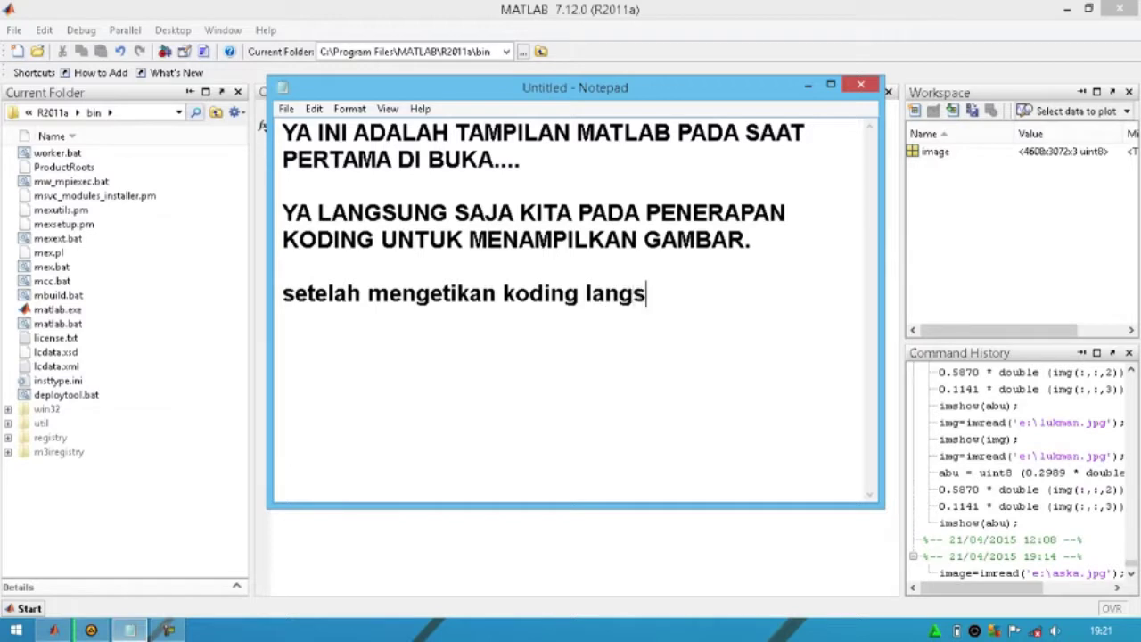
{"action": "type", "text": "ung te"}
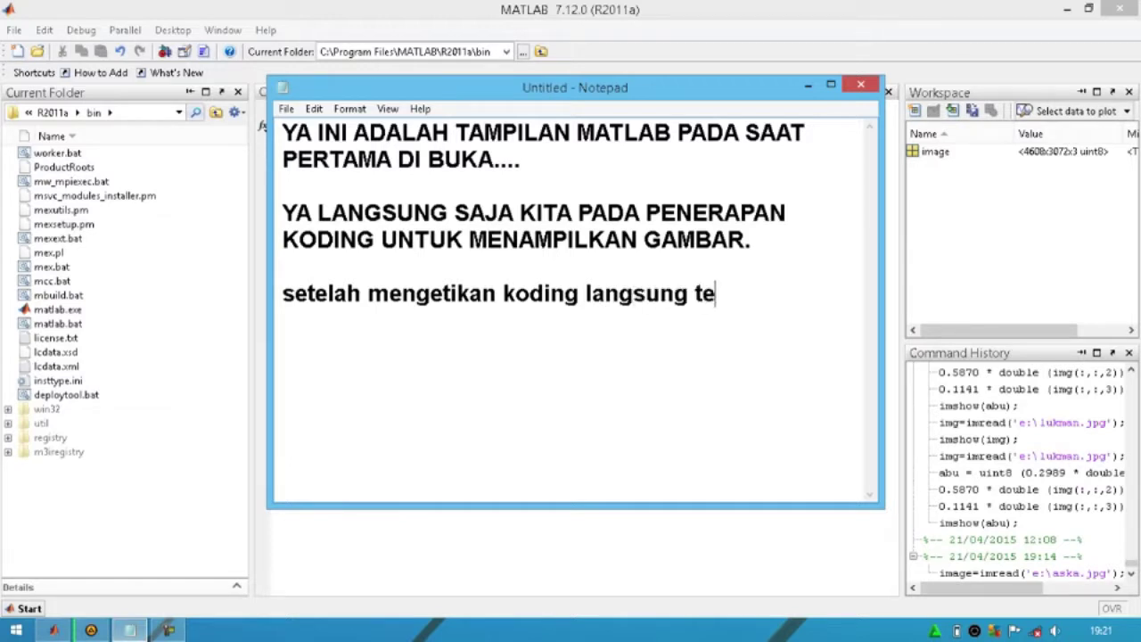
{"action": "type", "text": "kan ente"}
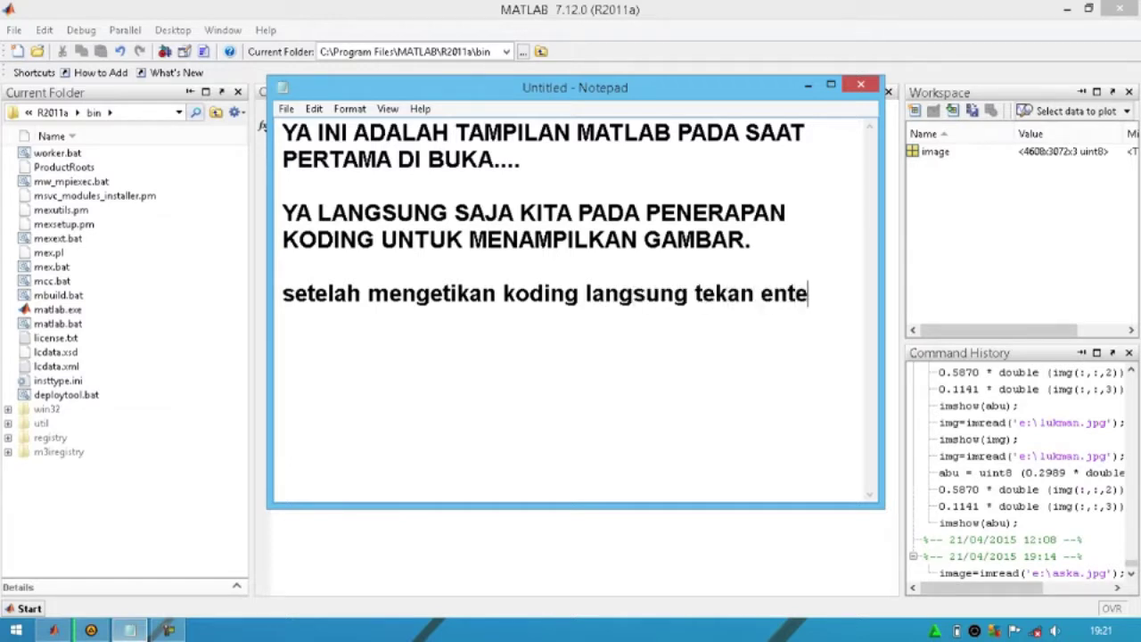
{"action": "type", "text": "r."}
{"action": "key", "text": "alt+Tab"}
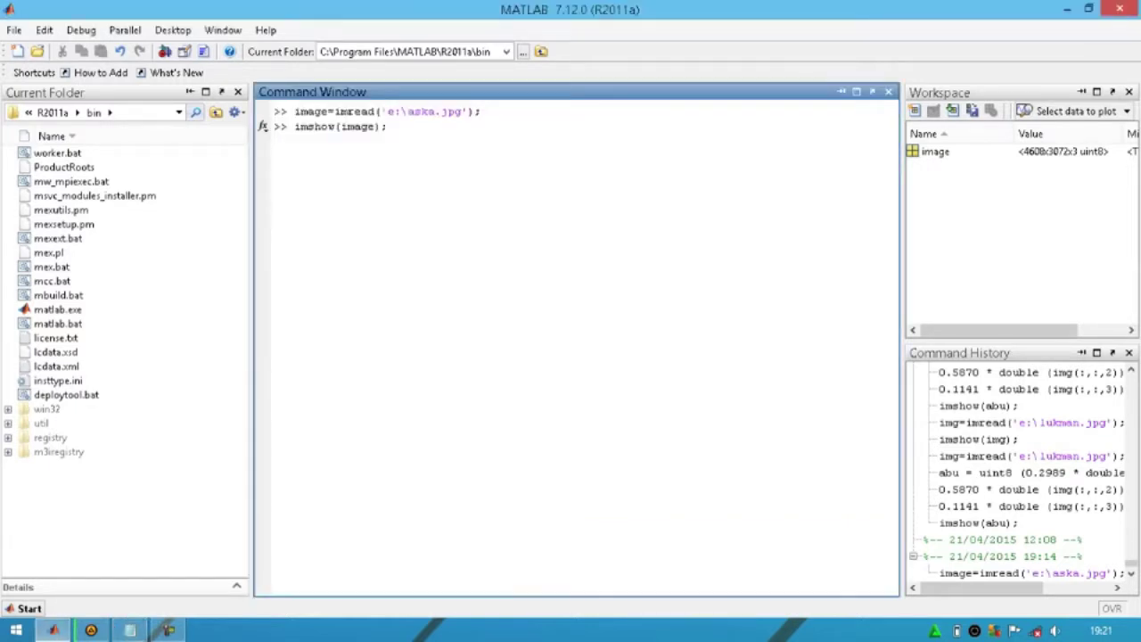
Run imshow(image); to display the photo, then start a new Notepad line 'dan ina'
{"action": "key", "text": "Return"}
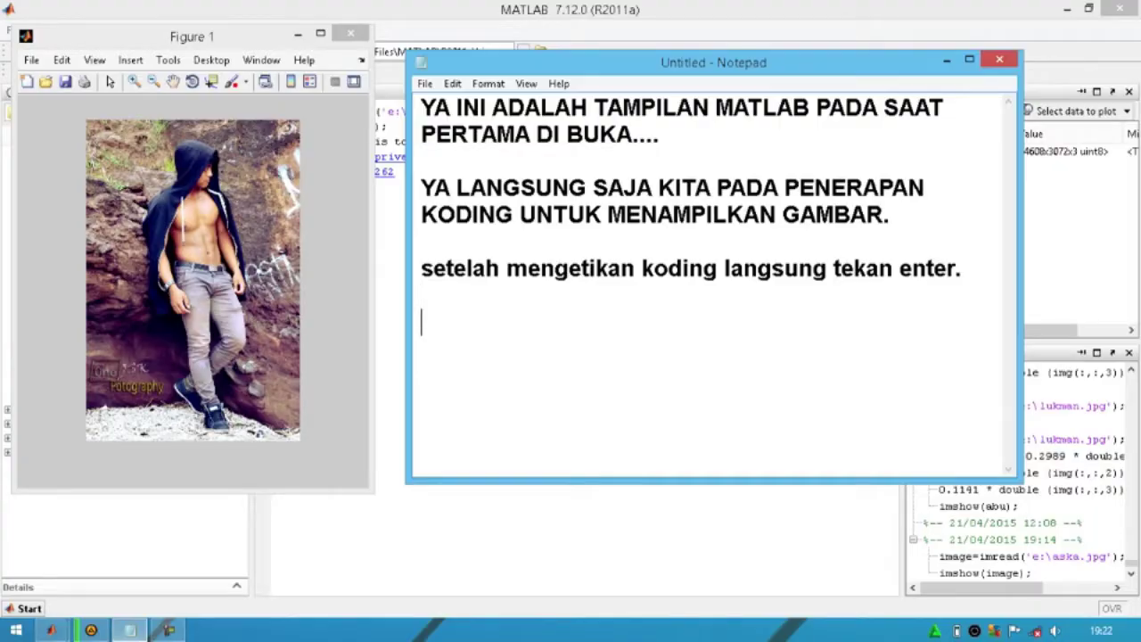
{"action": "type", "text": "dan "}
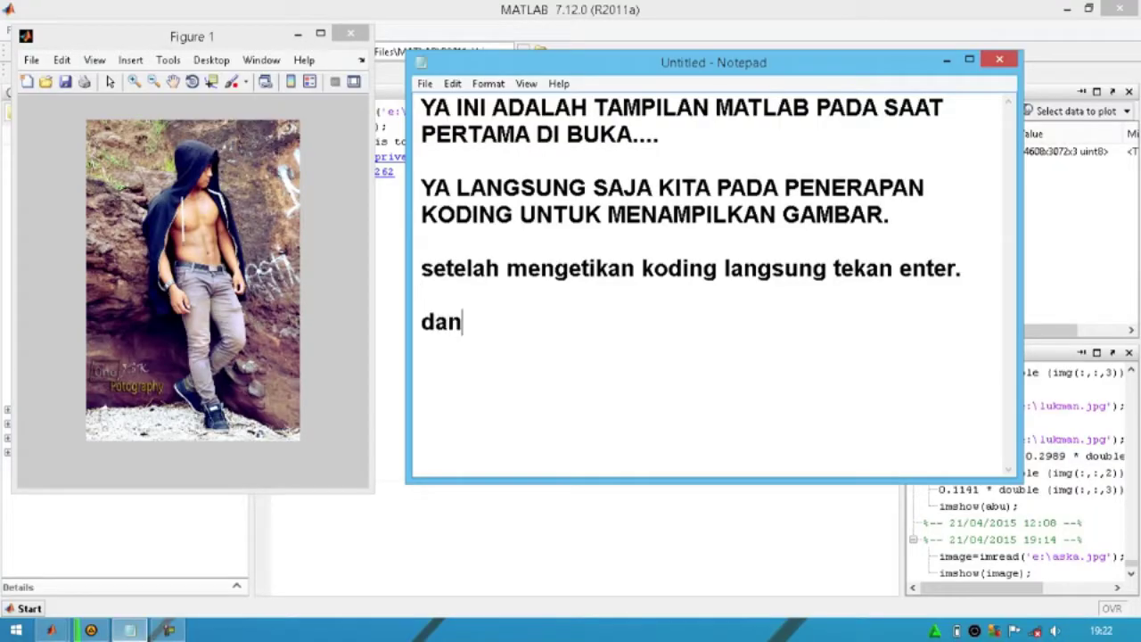
{"action": "type", "text": "ina"}
Finish the note line as 'dan ini adlah gambar yang di hasilkan.'
{"action": "key", "text": "BackSpace"}
{"action": "type", "text": "i "}
{"action": "type", "text": "adla"}
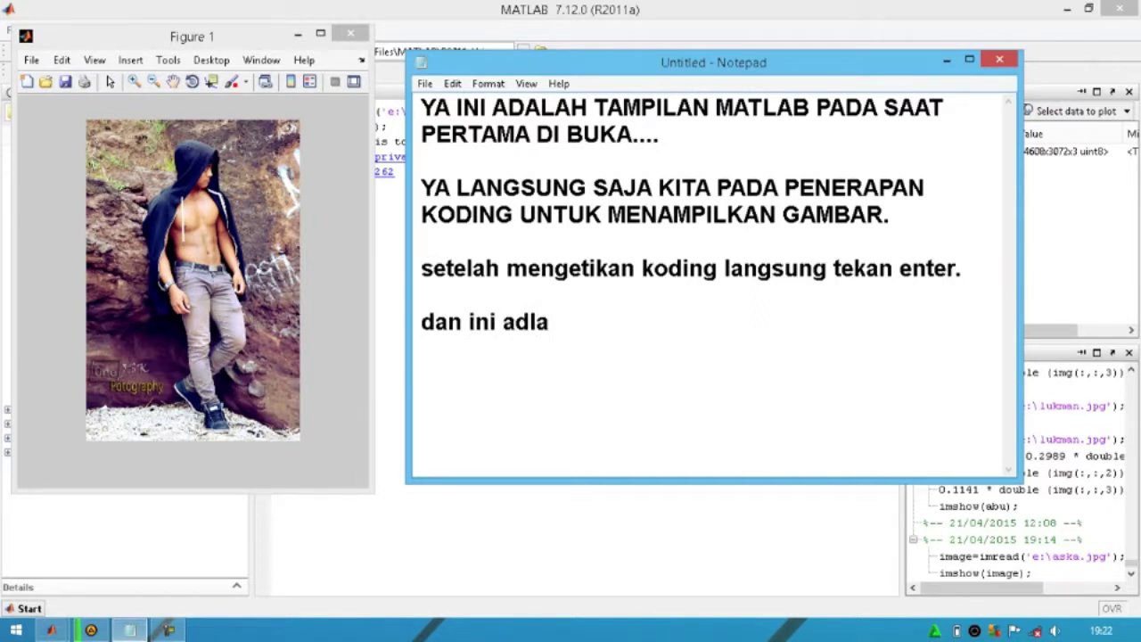
{"action": "type", "text": "h "}
{"action": "type", "text": "ga"}
{"action": "type", "text": "mbar "}
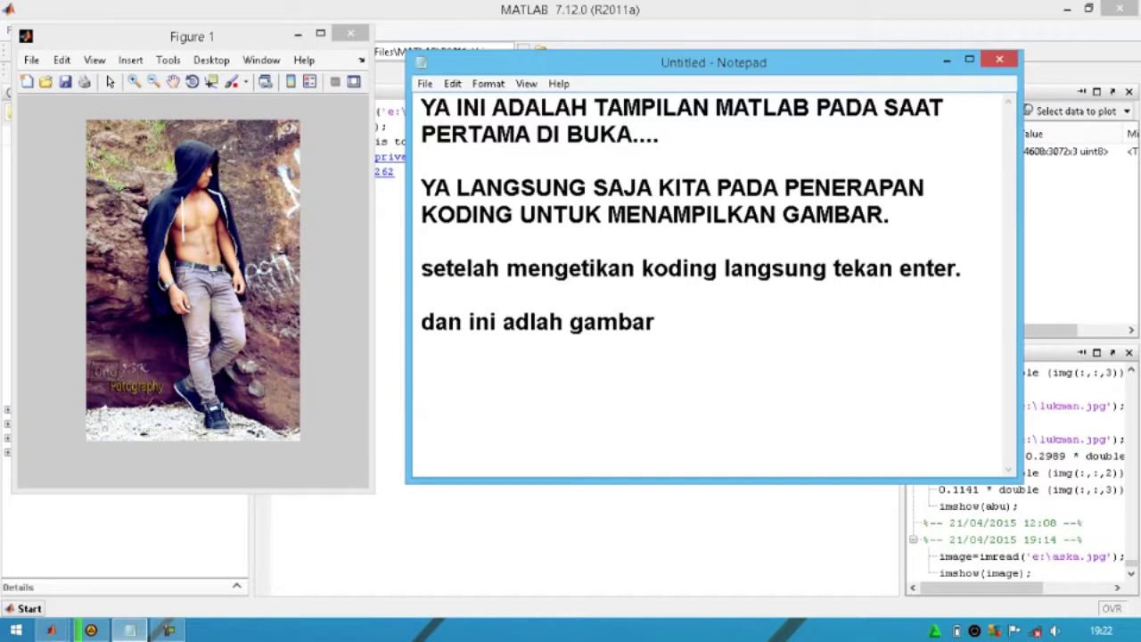
{"action": "type", "text": "ya"}
{"action": "key", "text": "BackSpace"}
{"action": "key", "text": "BackSpace"}
{"action": "type", "text": "ya"}
{"action": "type", "text": "ng di h"}
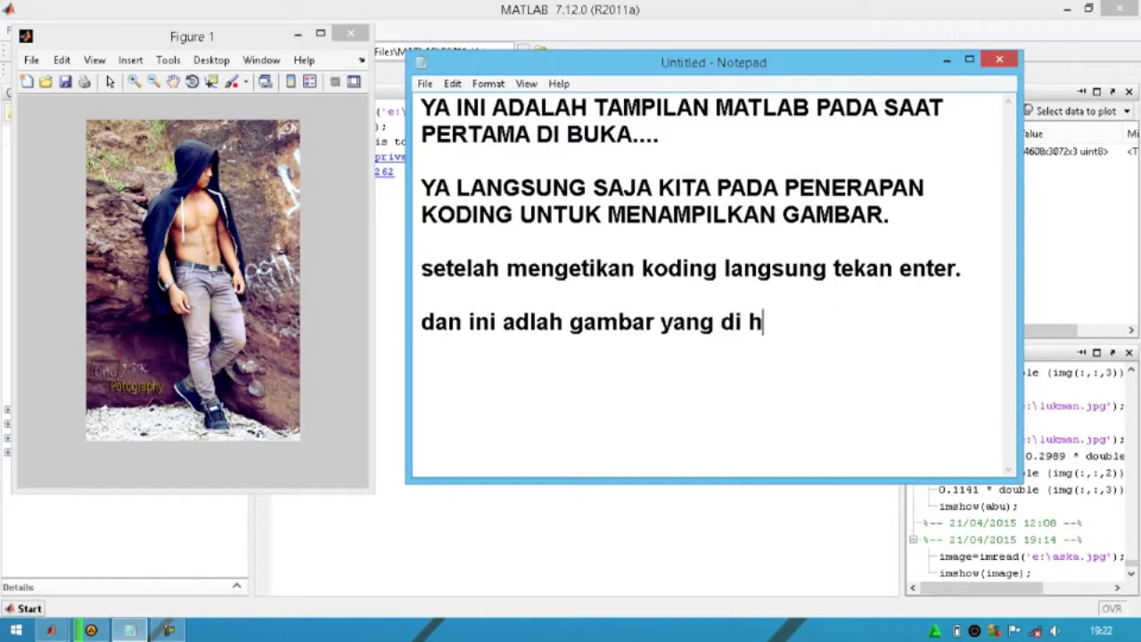
{"action": "type", "text": "asilkan"}
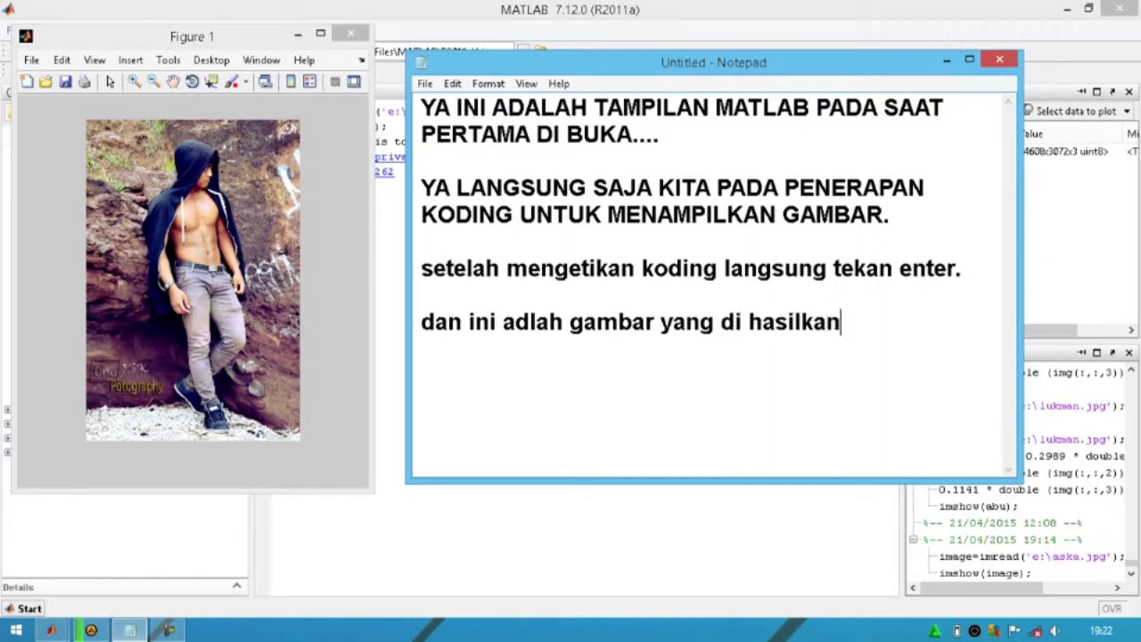
{"action": "type", "text": "."}
{"action": "key", "text": "Return"}
{"action": "key", "text": "Return"}
Add the line 'ya mari kita langsung saja mengkonversi gambar tersebut ke warna abu -abu;'
{"action": "type", "text": "se"}
{"action": "key", "text": "BackSpace"}
{"action": "key", "text": "BackSpace"}
{"action": "type", "text": "ya ma"}
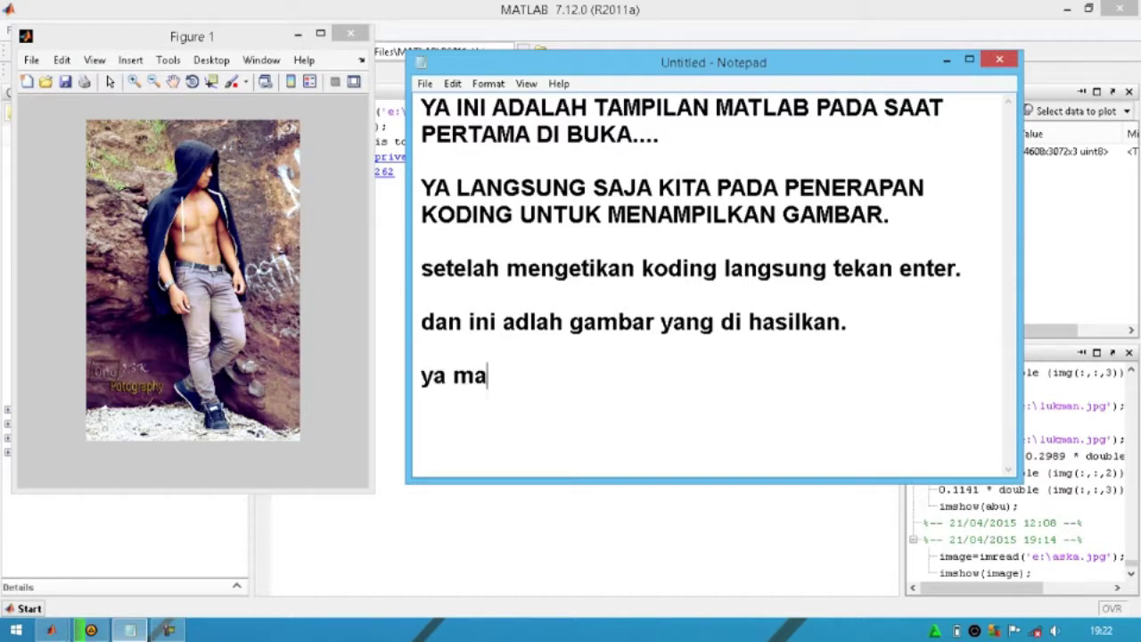
{"action": "type", "text": "ri kit"}
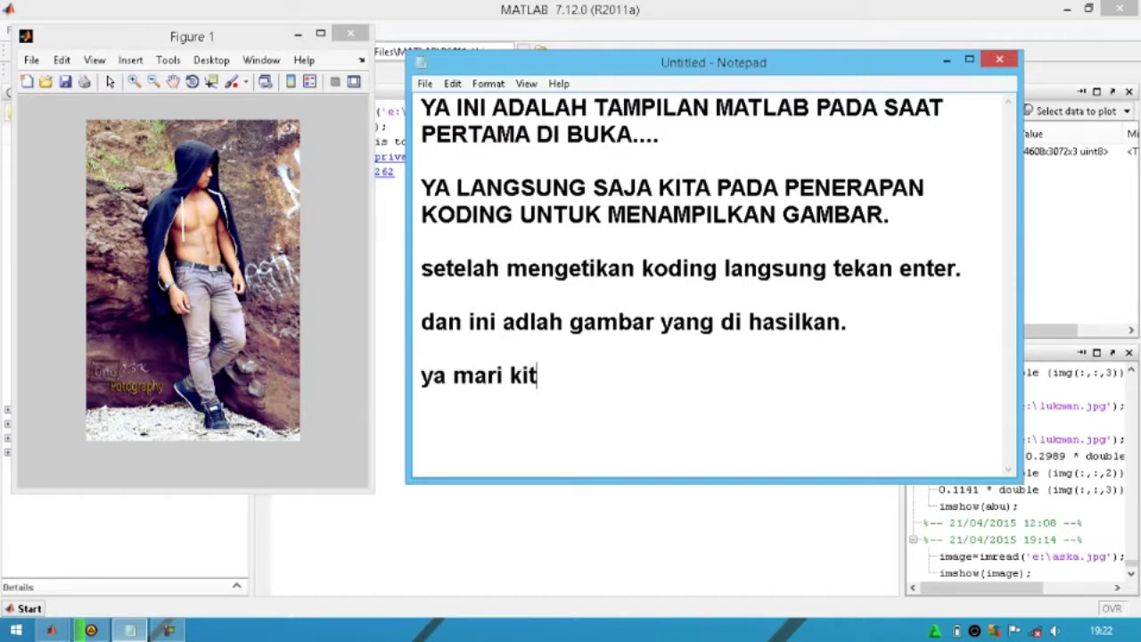
{"action": "type", "text": "a lang"}
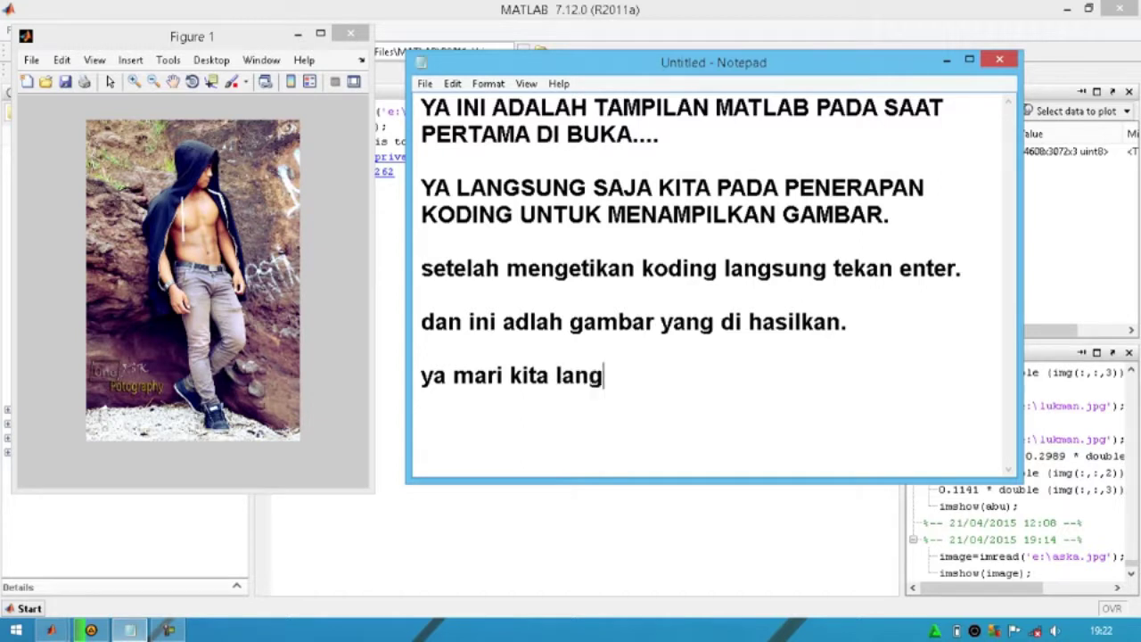
{"action": "type", "text": "sung saja mengkon"}
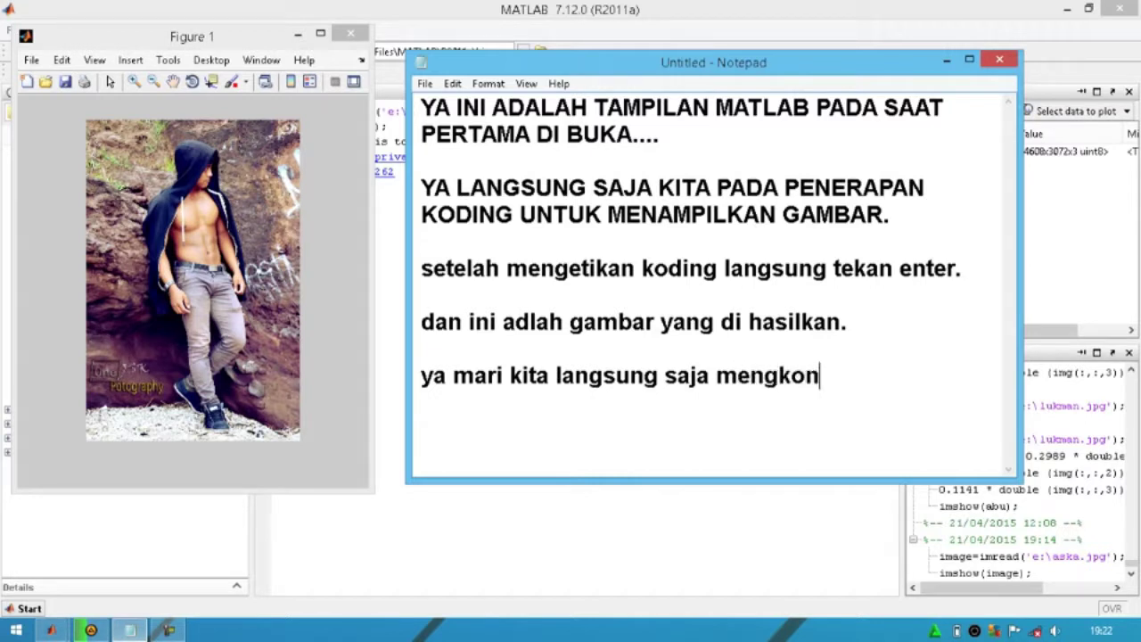
{"action": "type", "text": "ver"}
{"action": "type", "text": "si "}
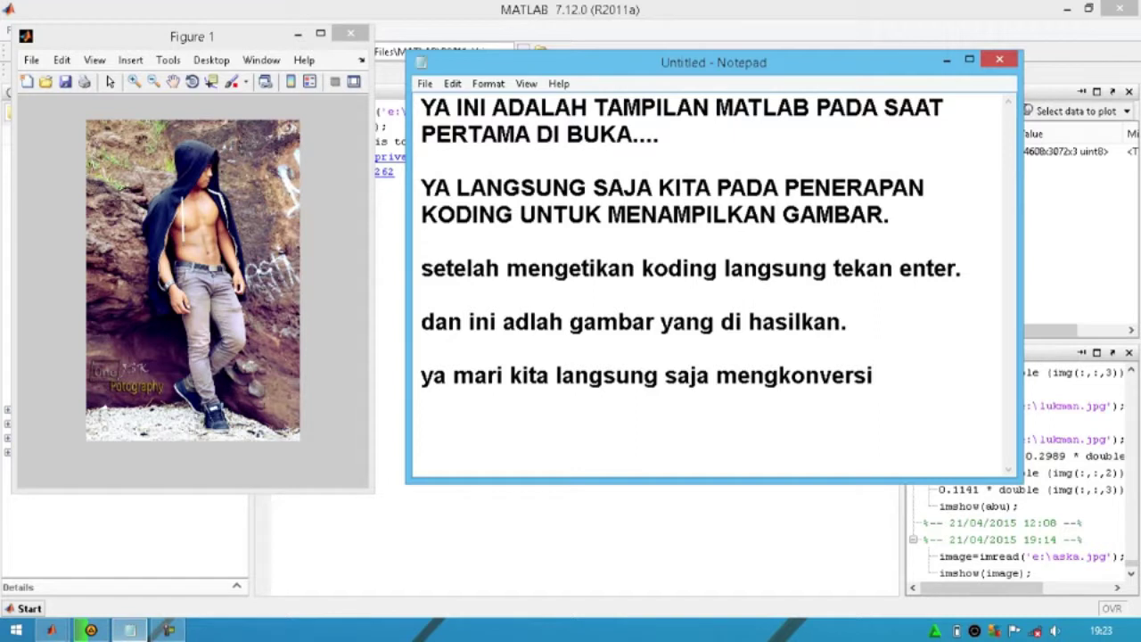
{"action": "type", "text": "gam"}
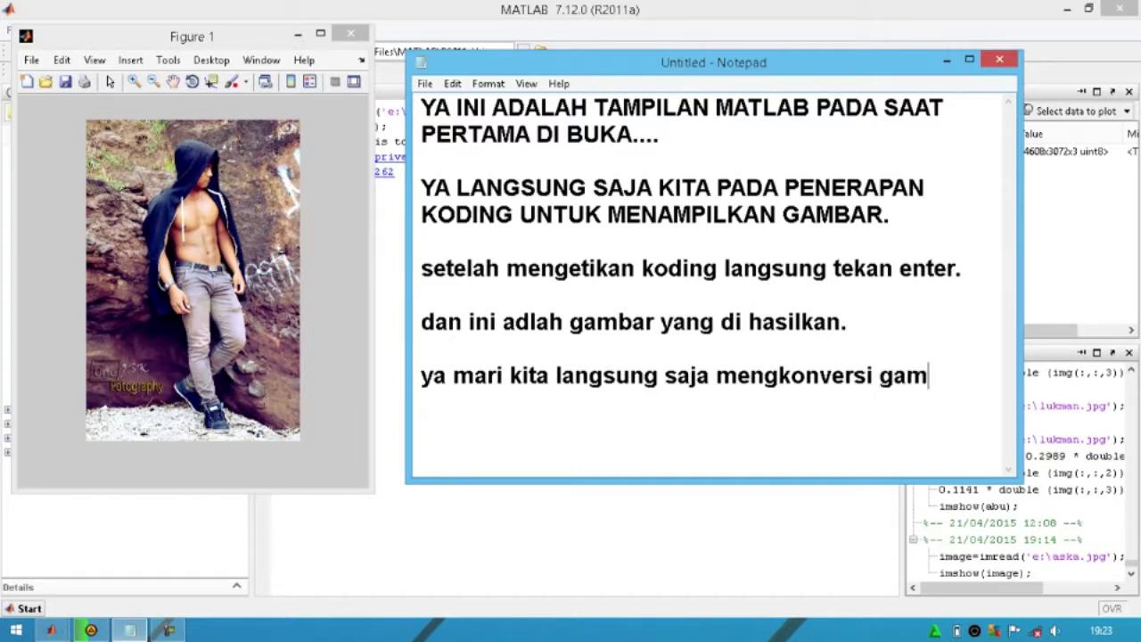
{"action": "type", "text": "bar ter"}
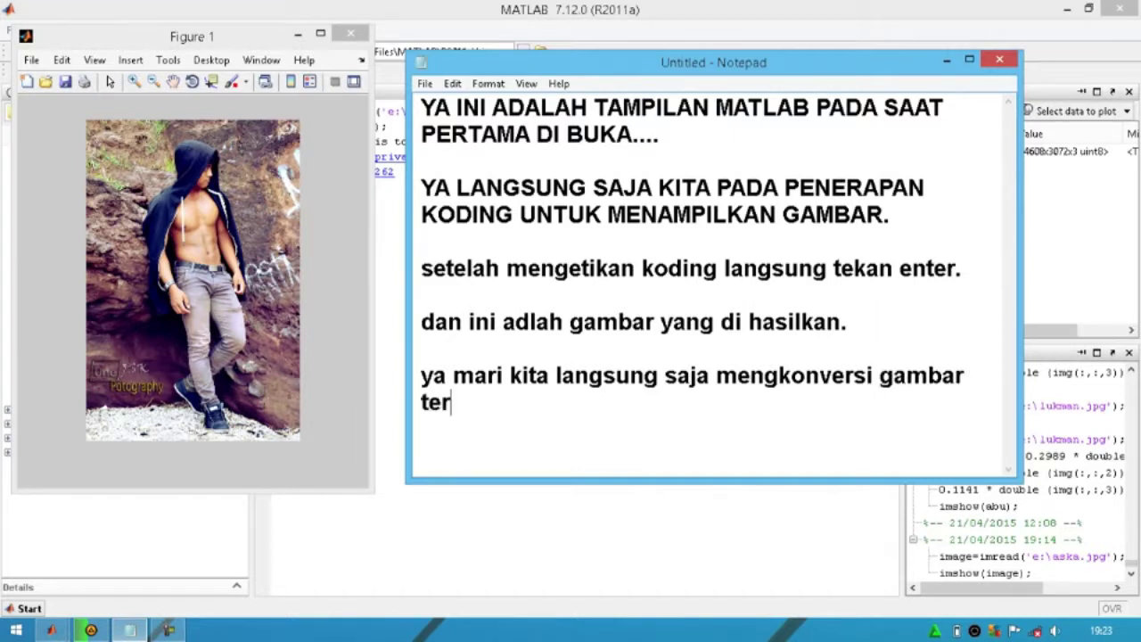
{"action": "type", "text": "sebut "}
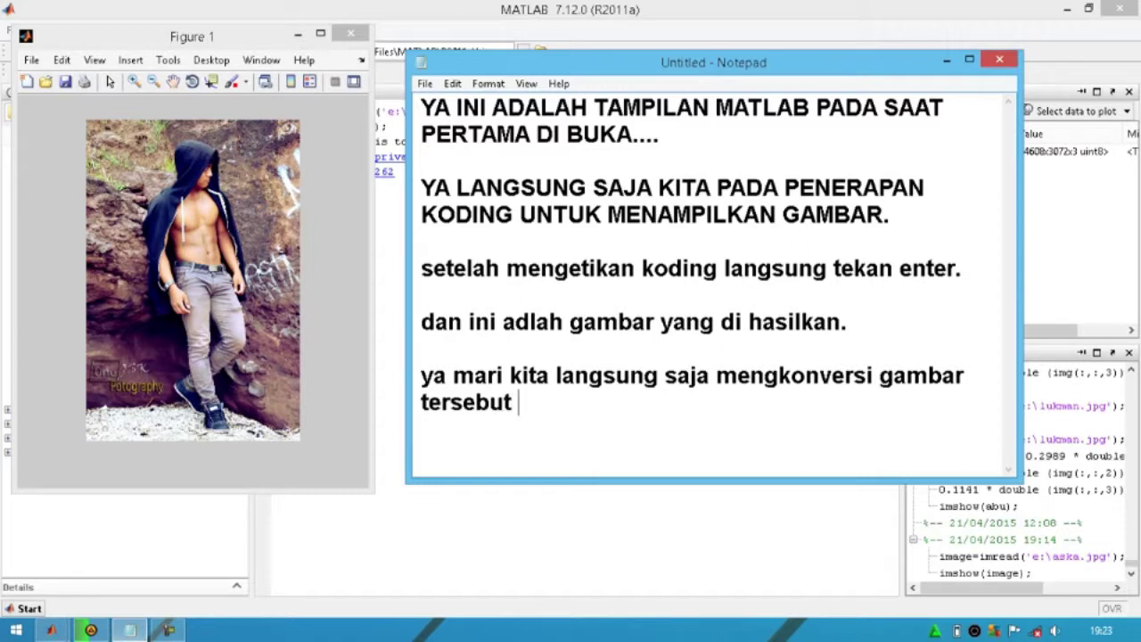
{"action": "type", "text": "ke war"}
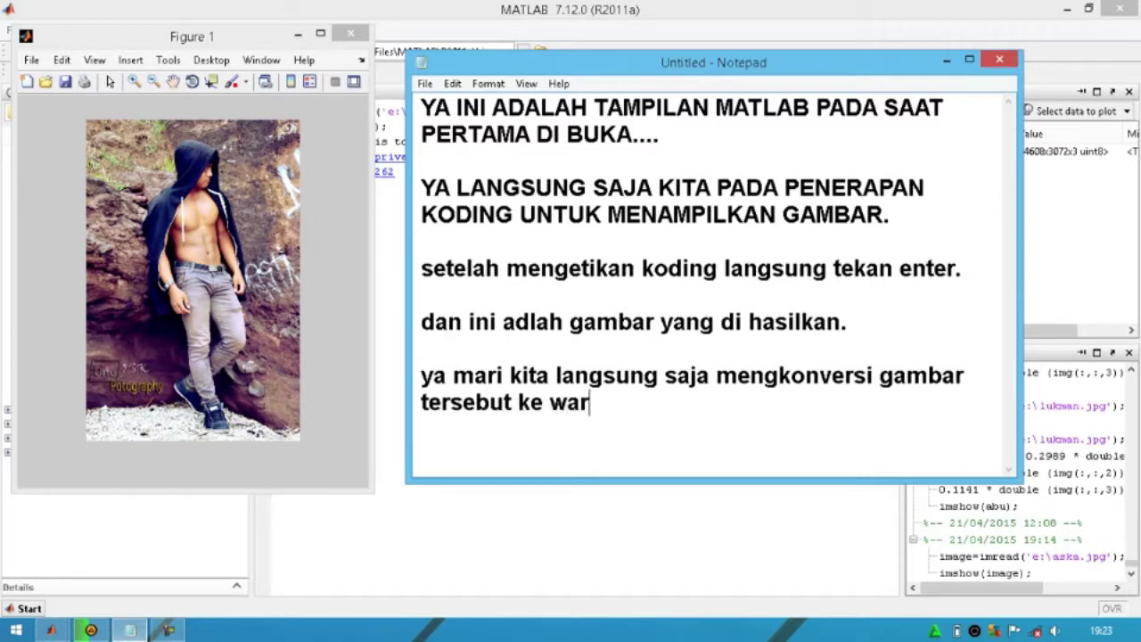
{"action": "type", "text": "na abu "}
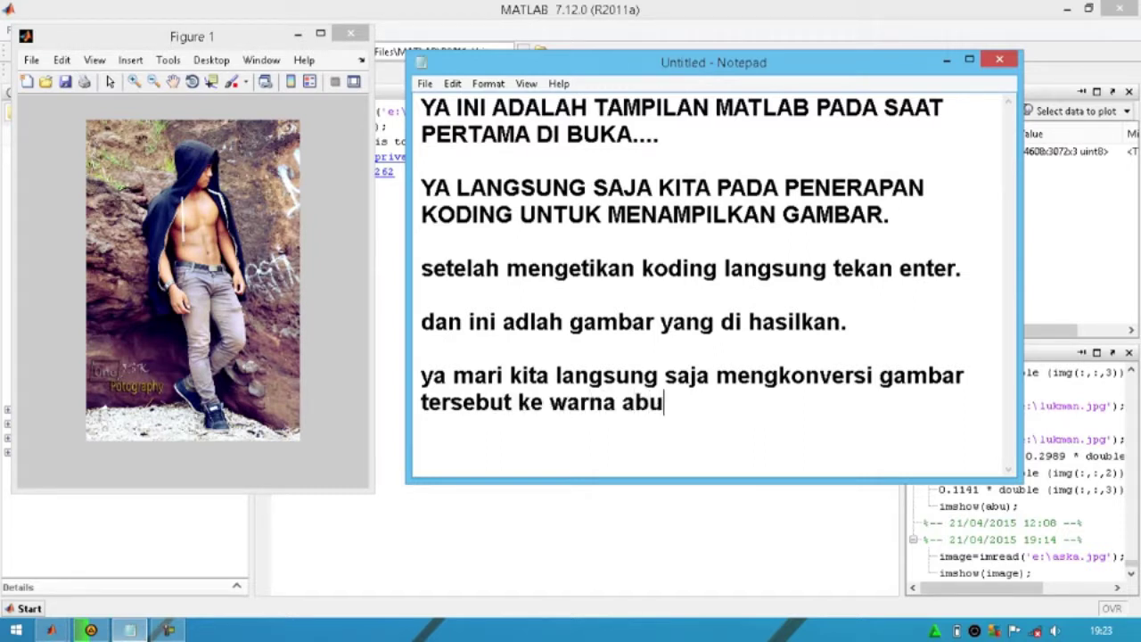
{"action": "type", "text": "-ab"}
{"action": "type", "text": "u;"}
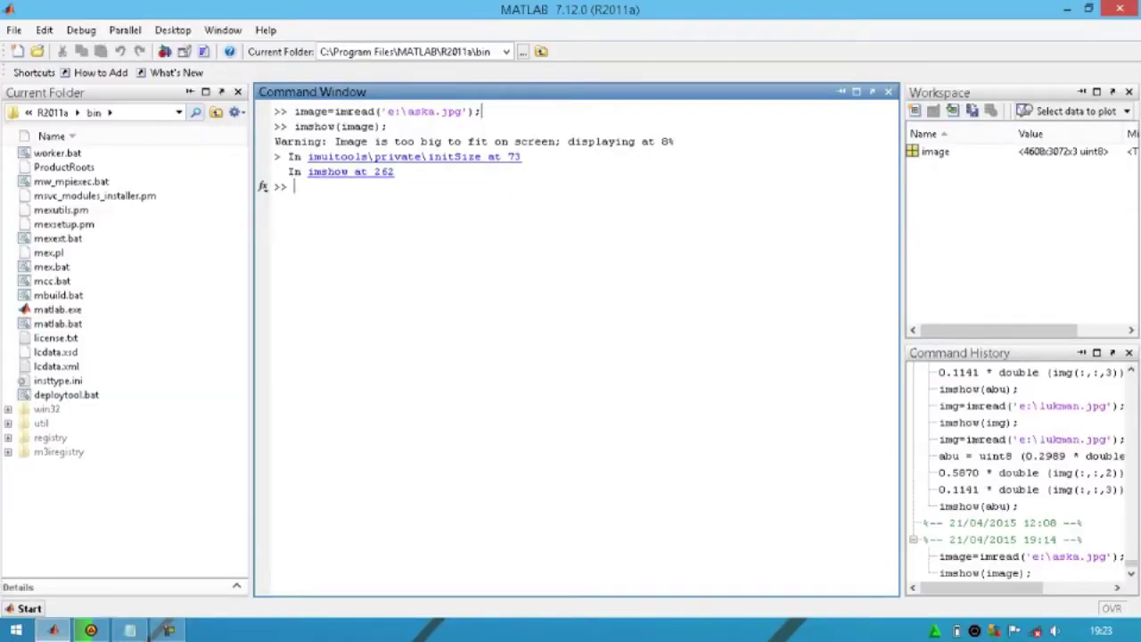
Re-read e:\aska.jpg into image, then begin the statement 'abu = uint8 (0'
{"action": "type", "text": "image"}
{"action": "type", "text": "=i"}
{"action": "type", "text": "mread"}
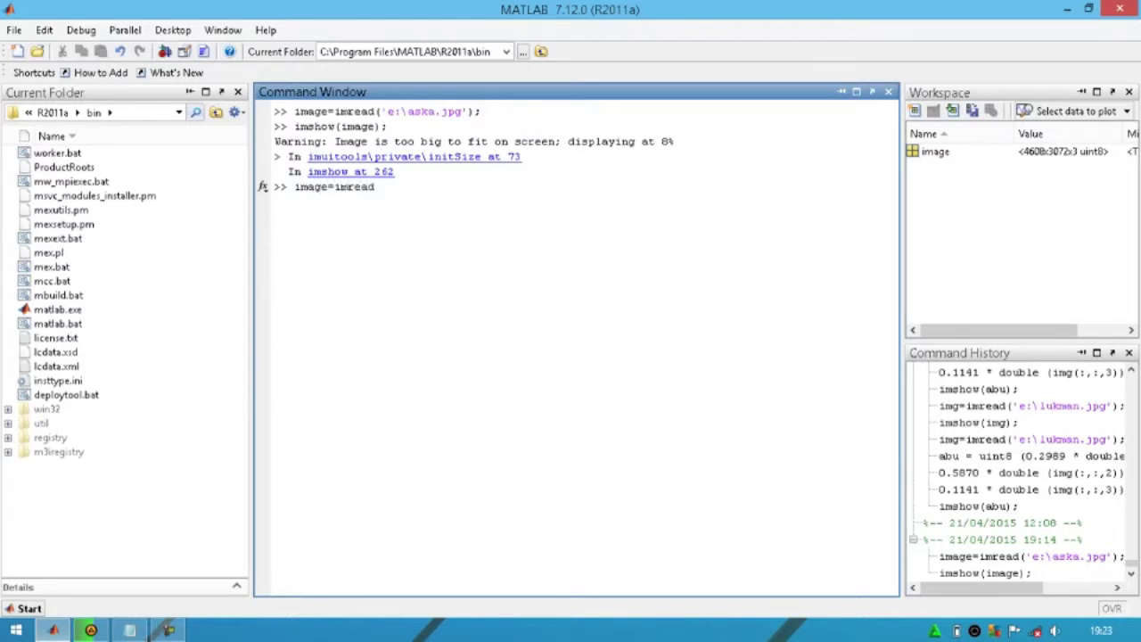
{"action": "type", "text": "()"}
{"action": "type", "text": "'"}
{"action": "type", "text": "'"}
{"action": "key", "text": "Left"}
{"action": "key", "text": "Left"}
{"action": "type", "text": "e"}
{"action": "type", "text": ":\\"}
{"action": "type", "text": "aska"}
{"action": "type", "text": ".jp"}
{"action": "type", "text": "g"}
{"action": "key", "text": "End"}
{"action": "type", "text": ";"}
{"action": "key", "text": "Return"}
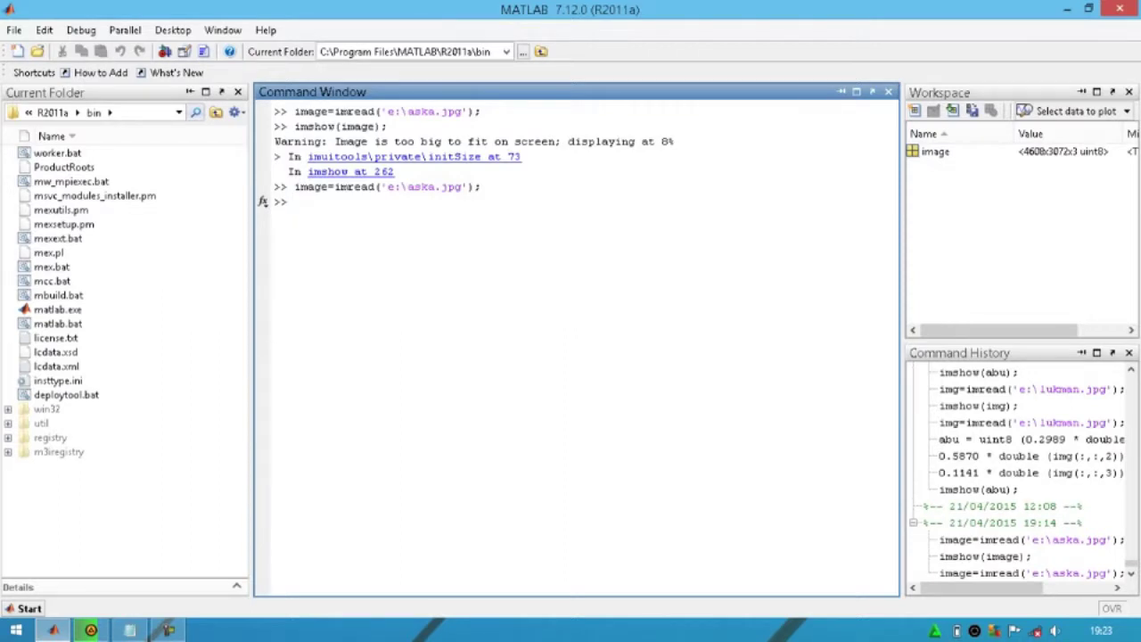
{"action": "type", "text": "abu"}
{"action": "type", "text": " = u"}
{"action": "type", "text": "int"}
{"action": "type", "text": "8 "}
{"action": "type", "text": "("}
{"action": "type", "text": "0."}
Add the red-channel term 0.2989 * double(image(:,:,1)) and continue with '+...'
{"action": "type", "text": "29"}
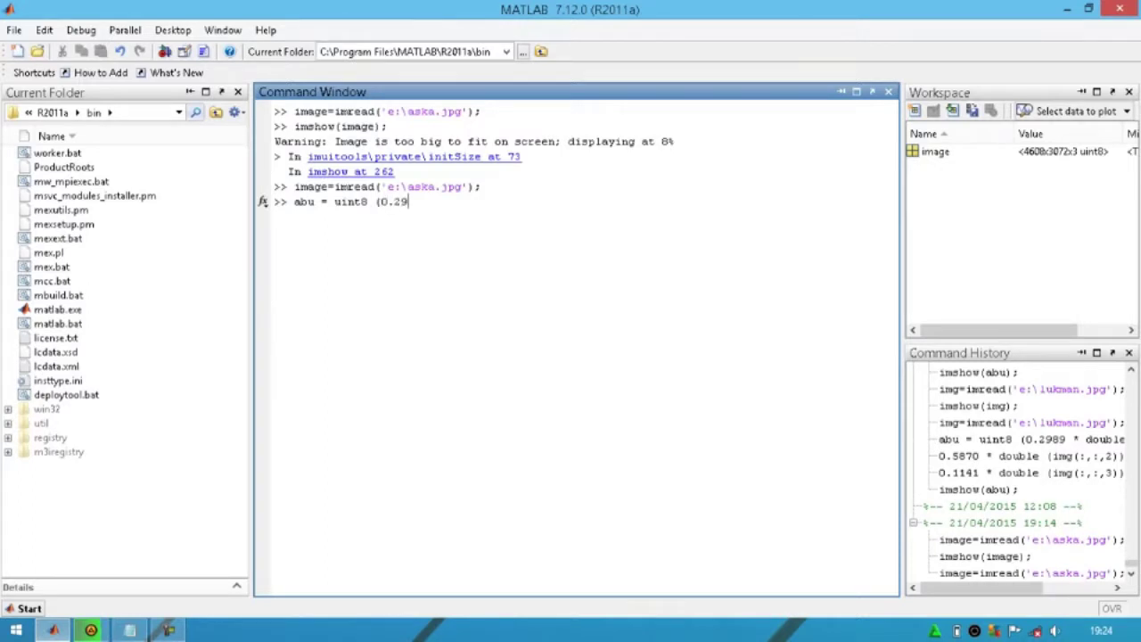
{"action": "type", "text": "89"}
{"action": "type", "text": " * "}
{"action": "type", "text": "double"}
{"action": "type", "text": " ("}
{"action": "type", "text": "ima"}
{"action": "type", "text": "ge("}
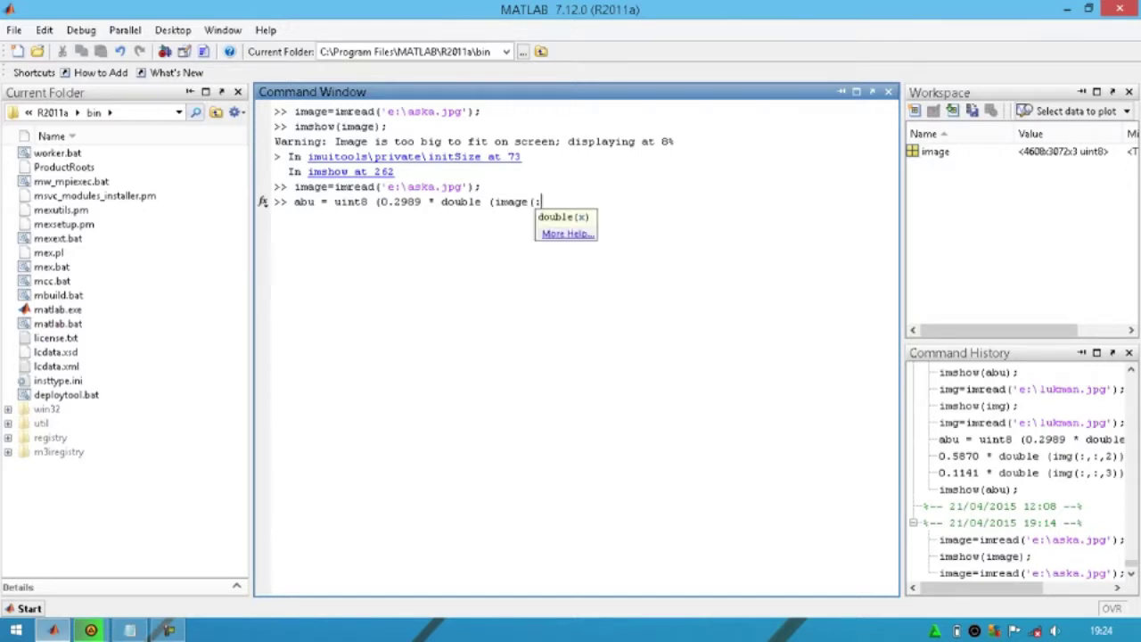
{"action": "type", "text": ":,:,1"}
{"action": "type", "text": "))"}
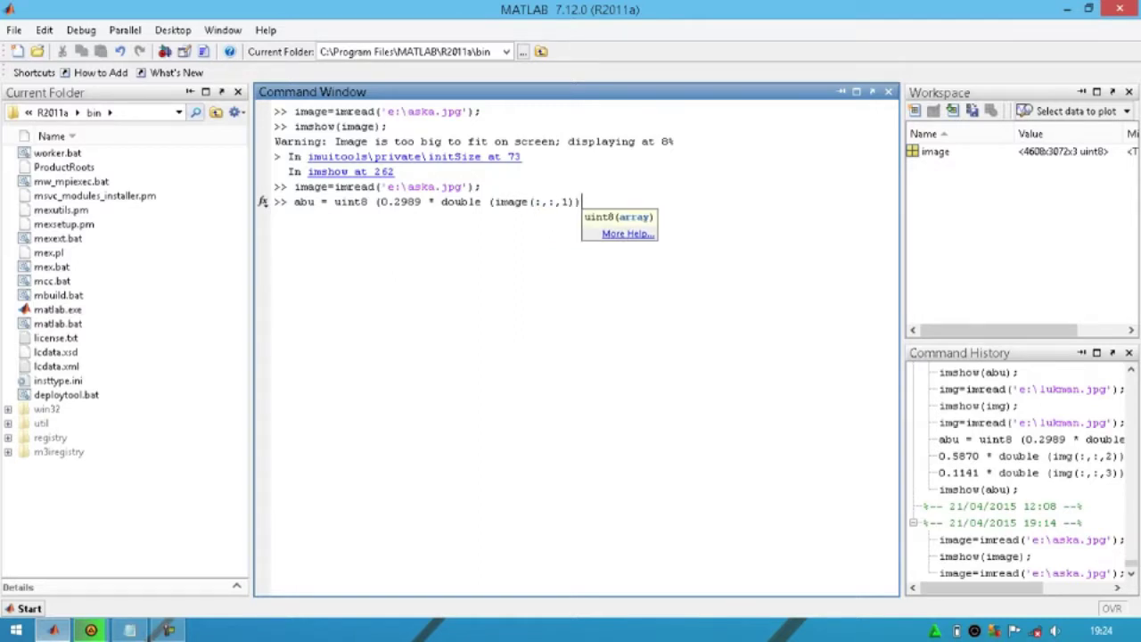
{"action": "type", "text": "+."}
{"action": "type", "text": ".."}
{"action": "key", "text": "Return"}
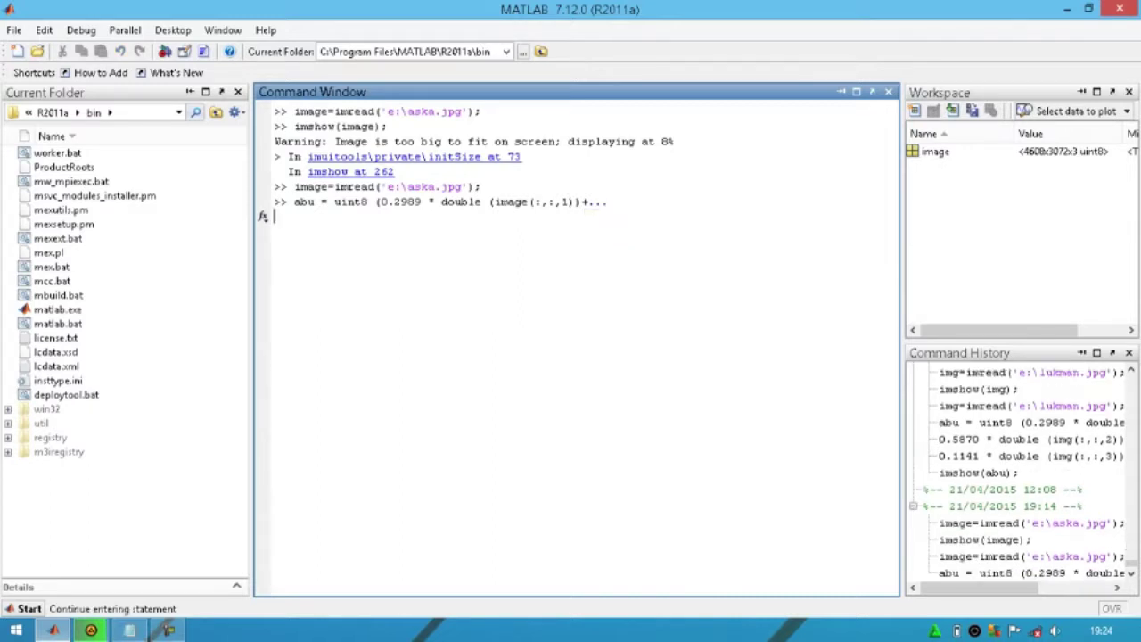
Add the green-channel term 0.5870 * double(image(:,:,2)) and continue with '+...'
{"action": "type", "text": "0"}
{"action": "type", "text": "."}
{"action": "type", "text": "58"}
{"action": "type", "text": "70"}
{"action": "type", "text": " * "}
{"action": "type", "text": "dou"}
{"action": "type", "text": "ble "}
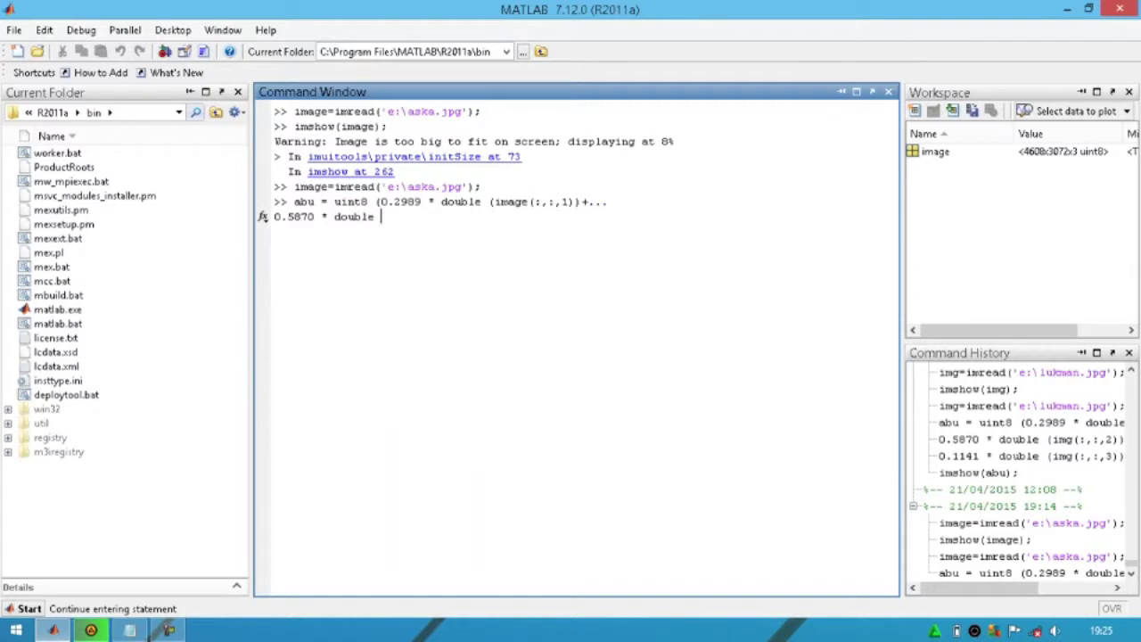
{"action": "type", "text": "("}
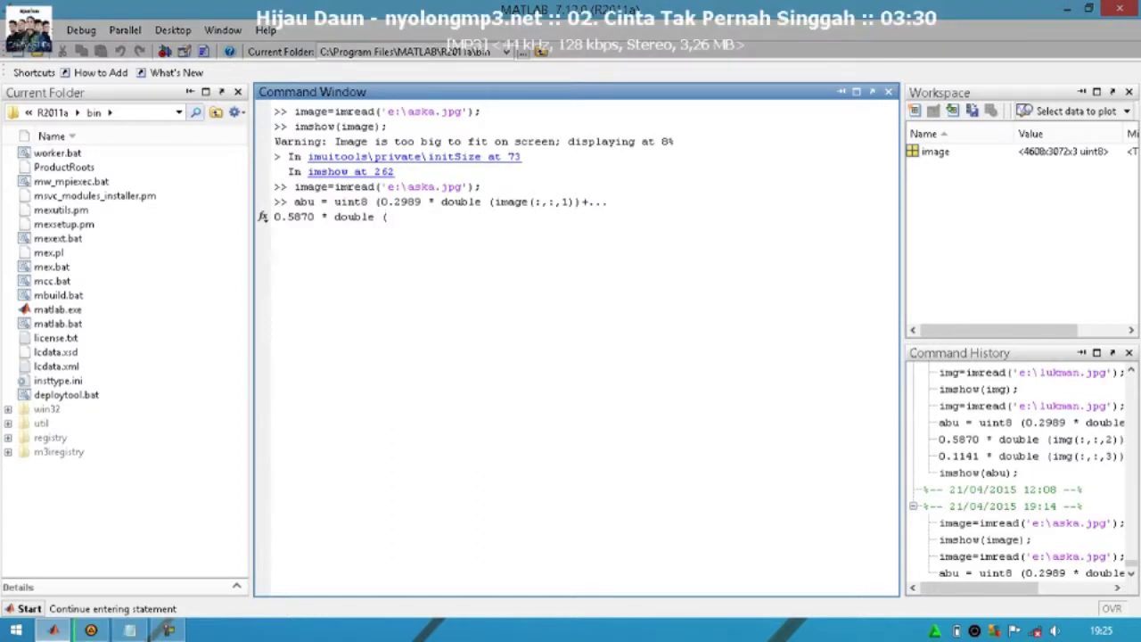
{"action": "type", "text": "image"}
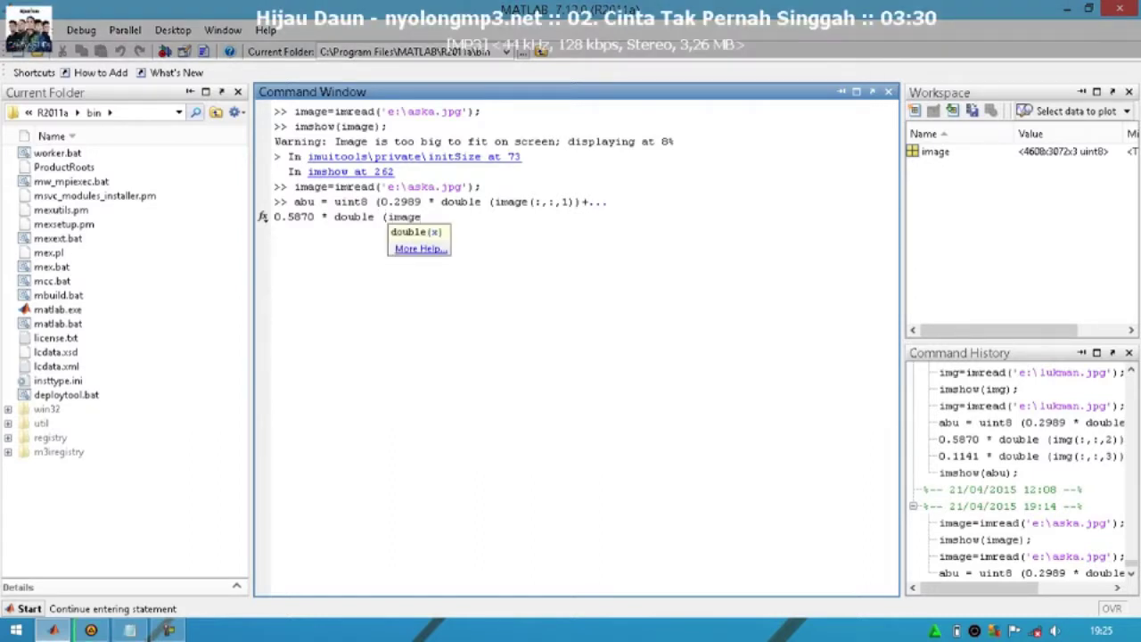
{"action": "type", "text": "("}
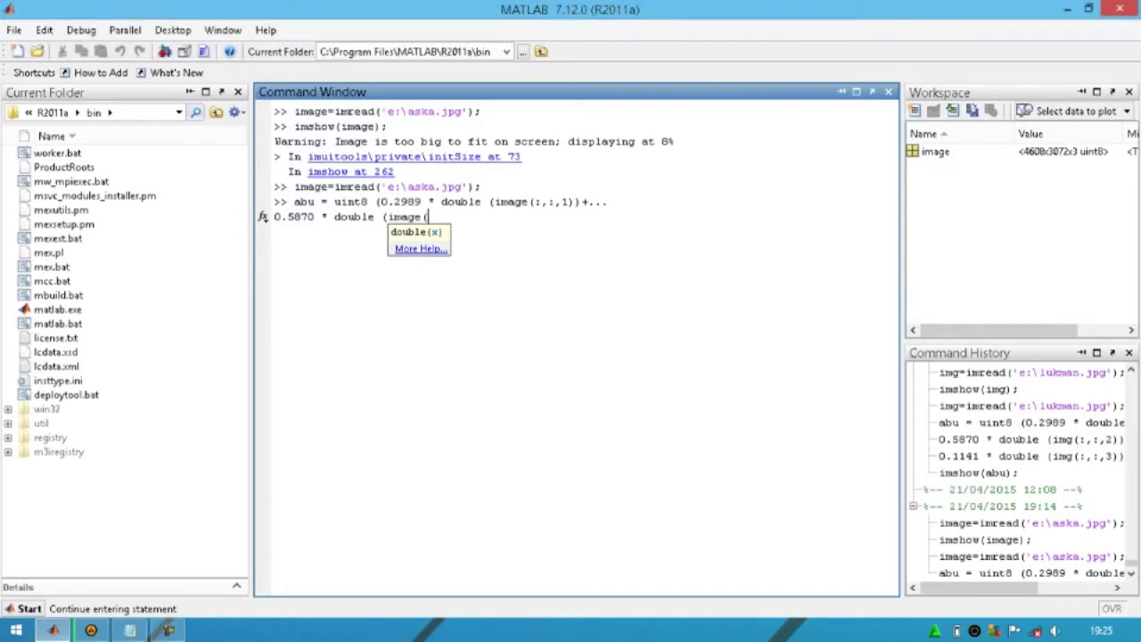
{"action": "type", "text": ":"}
{"action": "type", "text": ",:,2"}
{"action": "type", "text": ")"}
{"action": "type", "text": ")"}
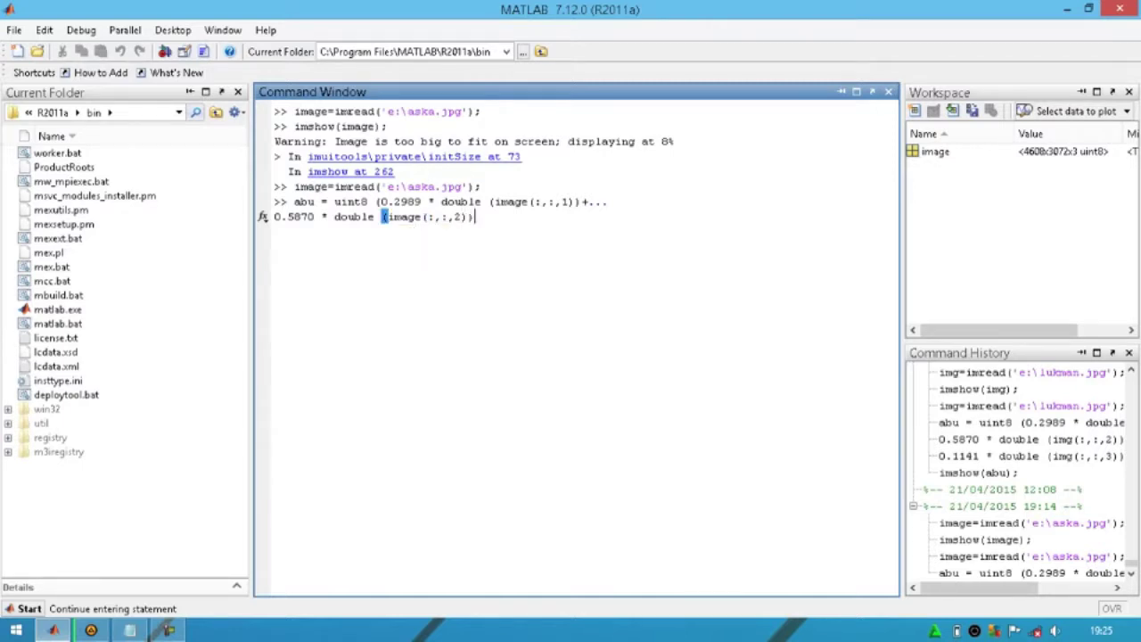
{"action": "type", "text": "+"}
{"action": "type", "text": "..."}
{"action": "key", "text": "Return"}
Finish with the blue term 0.1141 * double(image(:,:,3))); and run the abu conversion
{"action": "type", "text": "0"}
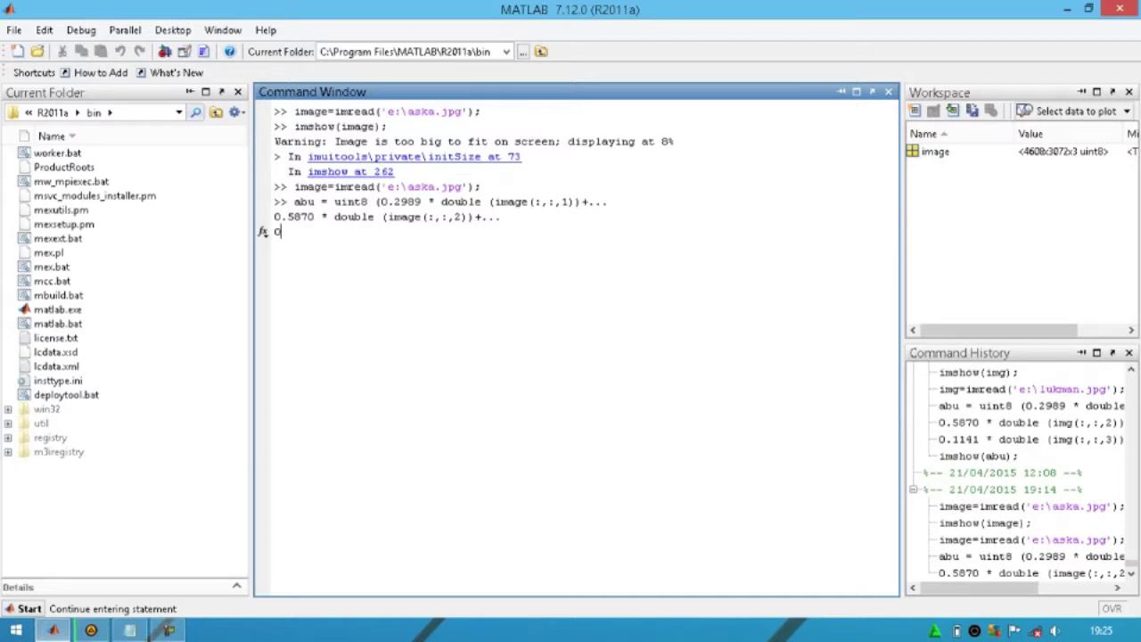
{"action": "type", "text": ".11"}
{"action": "type", "text": "41 "}
{"action": "type", "text": "* "}
{"action": "type", "text": "double"}
{"action": "type", "text": " ("}
{"action": "type", "text": "image"}
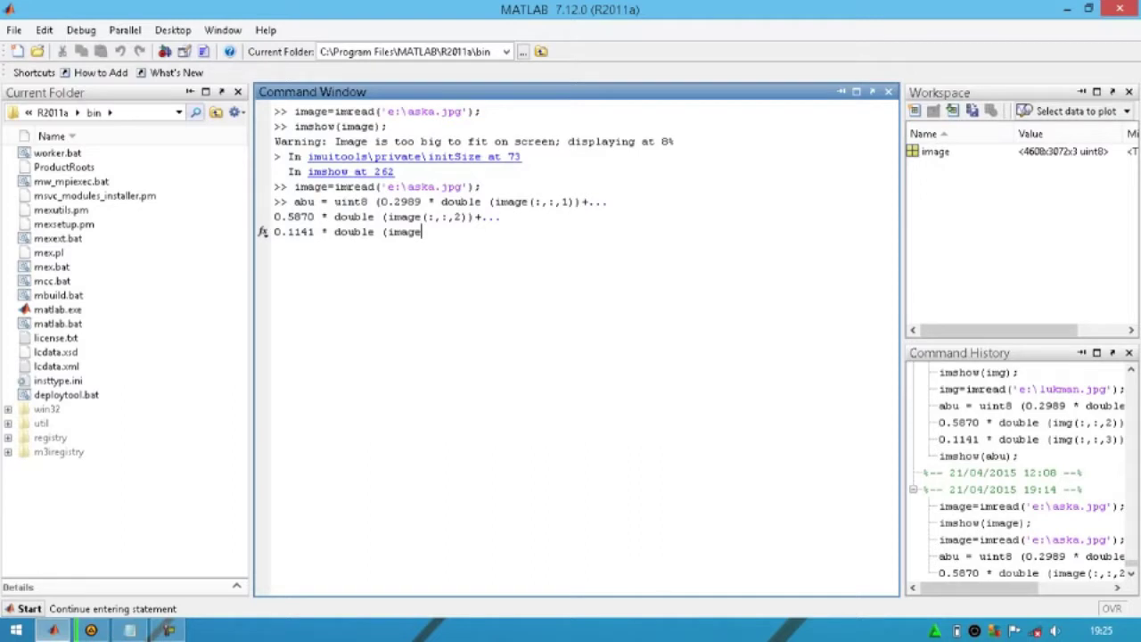
{"action": "type", "text": "(:"}
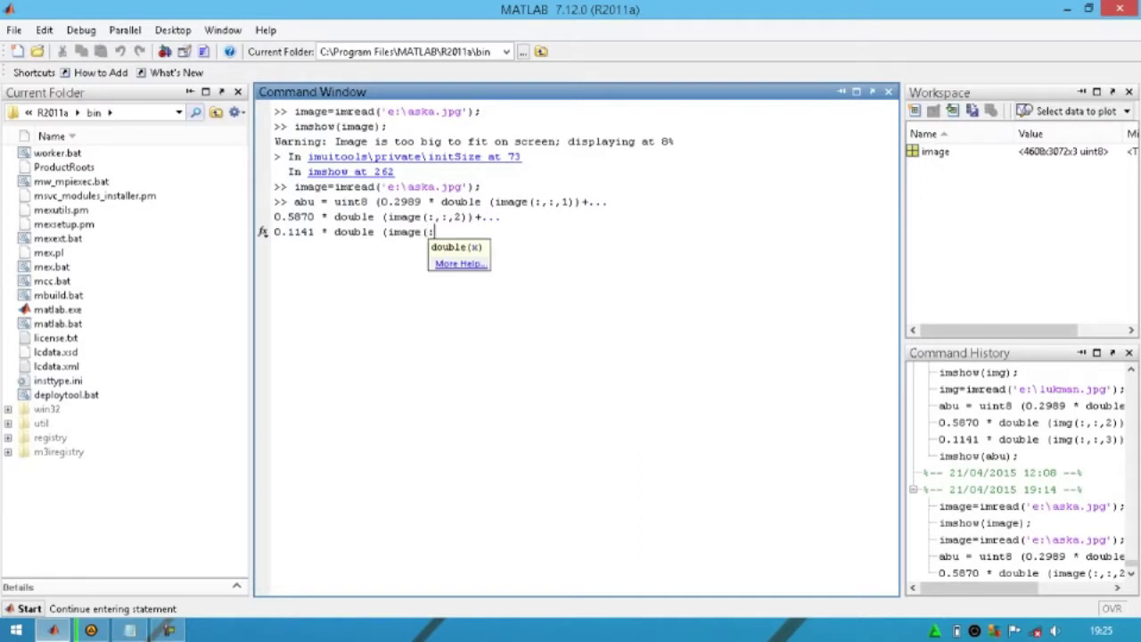
{"action": "type", "text": ","}
{"action": "type", "text": ":,3"}
{"action": "type", "text": "))"}
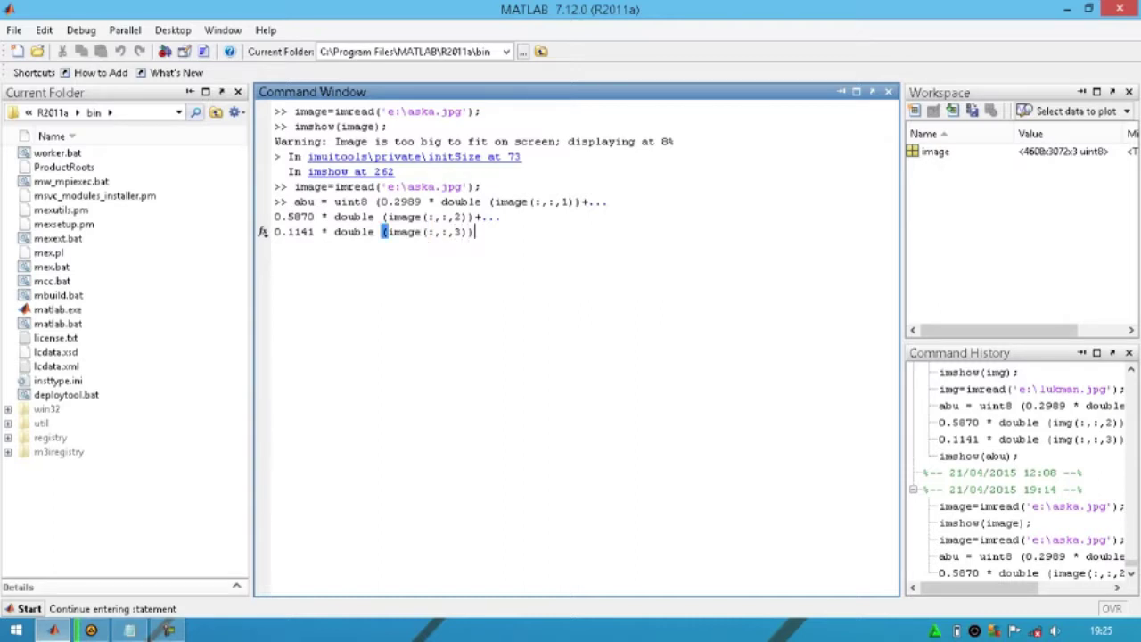
{"action": "type", "text": ")"}
{"action": "type", "text": ";"}
{"action": "key", "text": "Return"}
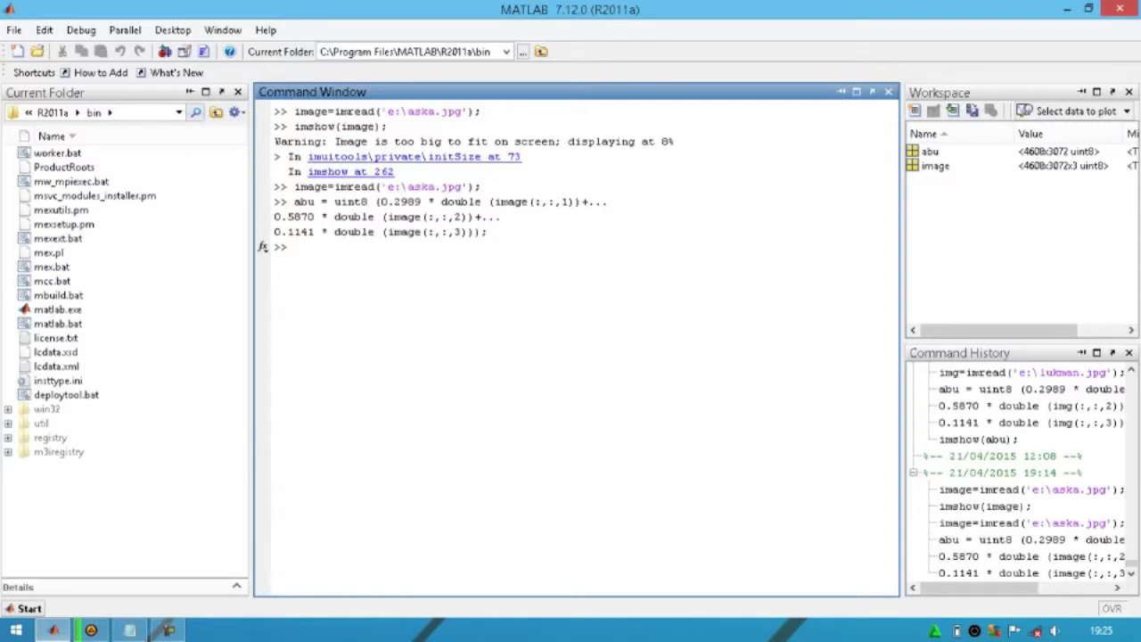
Write imshow(abu); at the prompt without running it
{"action": "type", "text": "imsh"}
{"action": "type", "text": "ow"}
{"action": "type", "text": "()"}
{"action": "type", "text": ";"}
{"action": "key", "text": "Left"}
{"action": "key", "text": "Left"}
{"action": "type", "text": "abu"}
{"action": "key", "text": "End"}
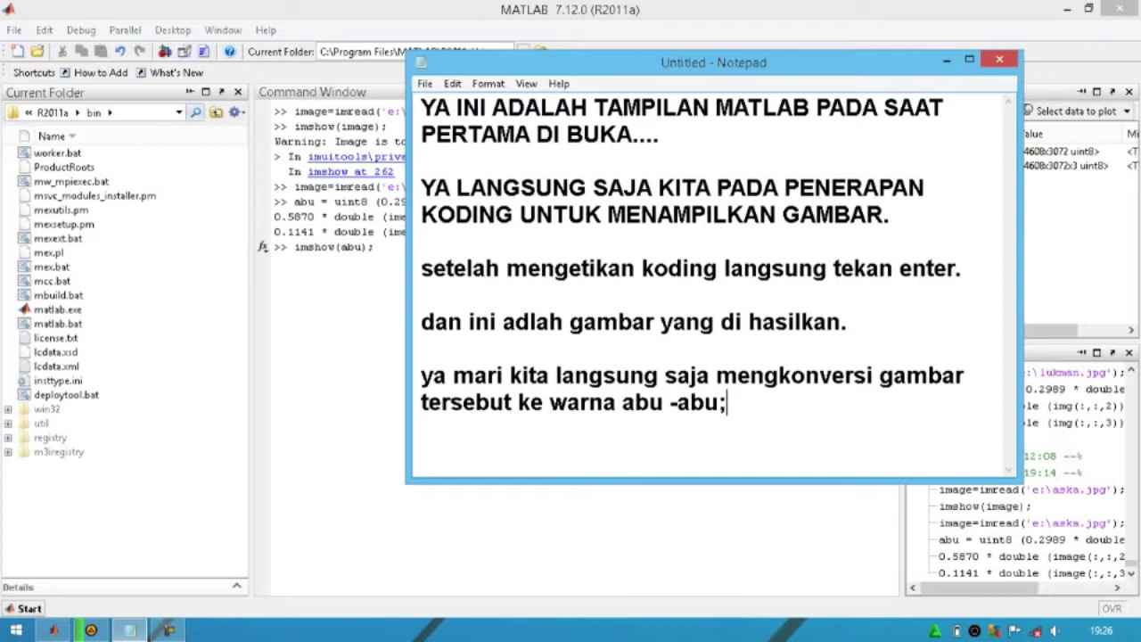
Add a new Notepad line reading 'lau tekaan enter lagi;'
{"action": "key", "text": "Return"}
{"action": "key", "text": "Return"}
{"action": "type", "text": "lau t"}
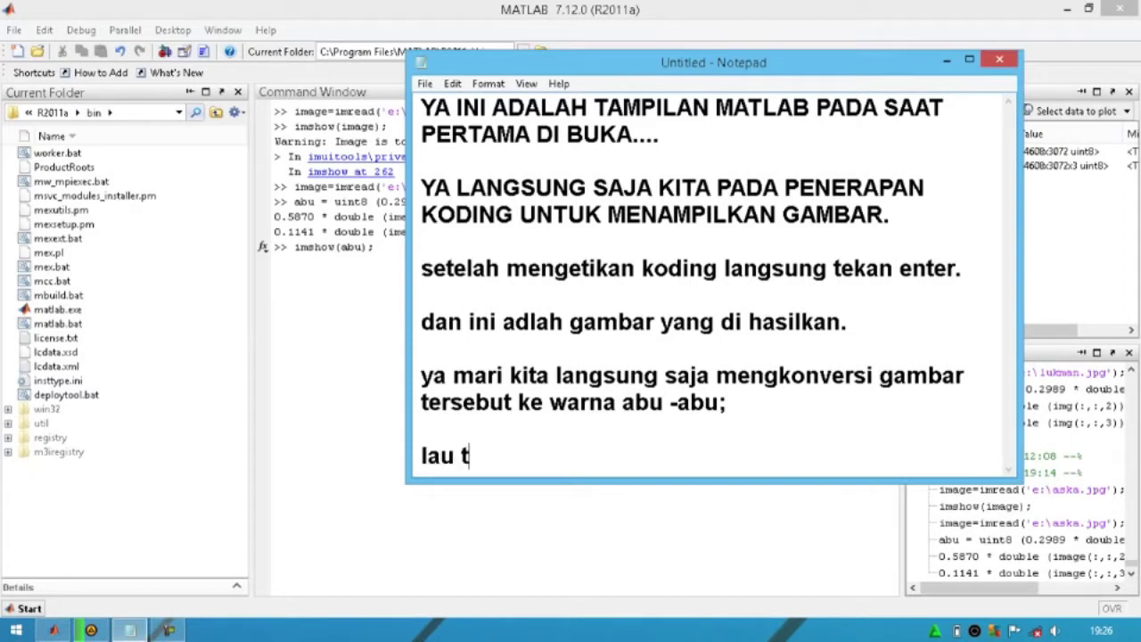
{"action": "type", "text": "ekaan en"}
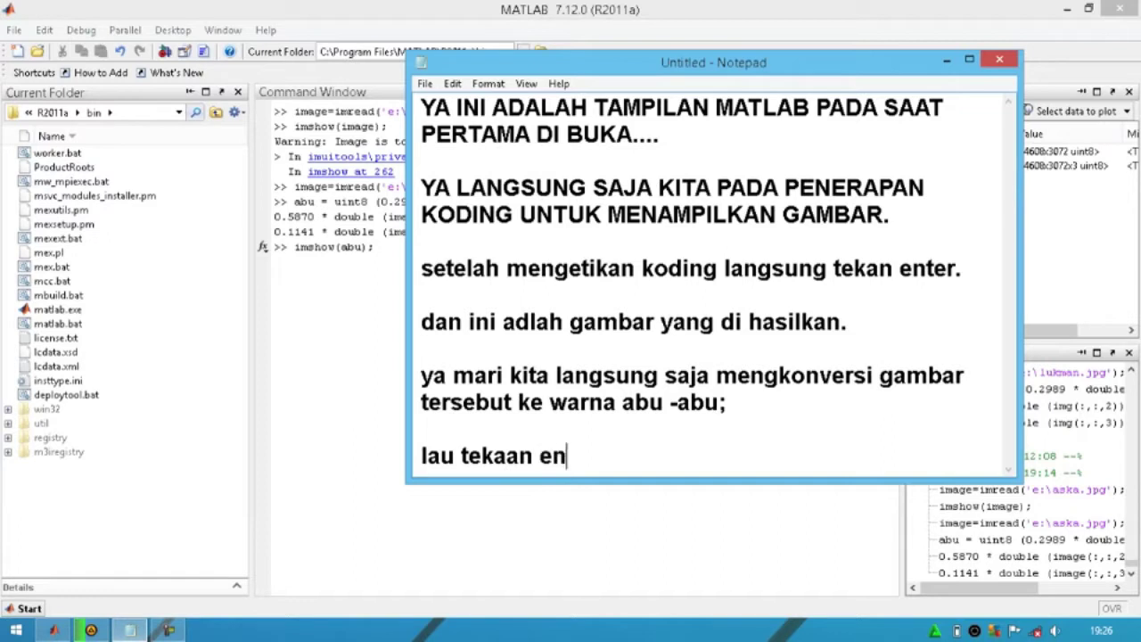
{"action": "type", "text": "ter lag"}
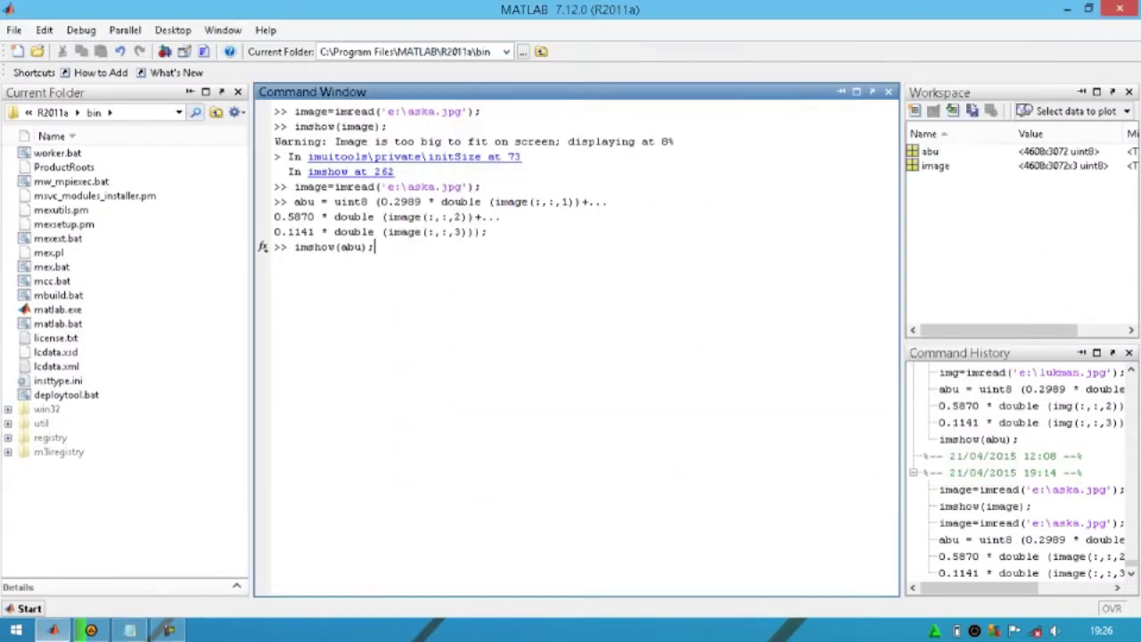
Run imshow(abu) to show the grayscale photo, then start replacing the notes with 'dan ini adlah hasil dari ga'
{"action": "key", "text": "Return"}
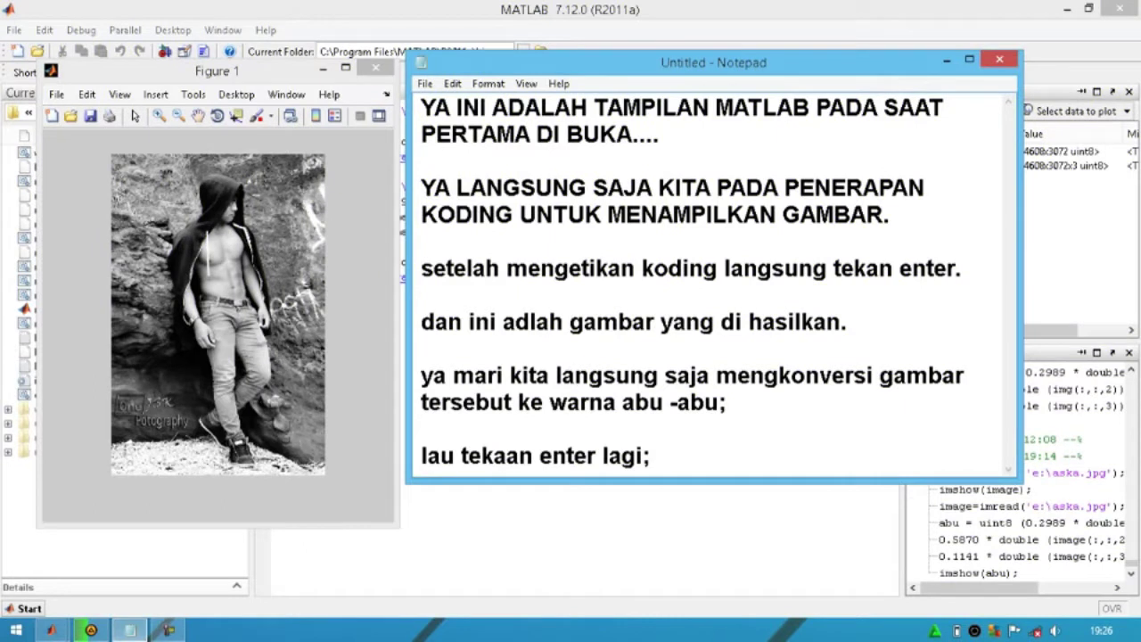
{"action": "key", "text": "ctrl+a"}
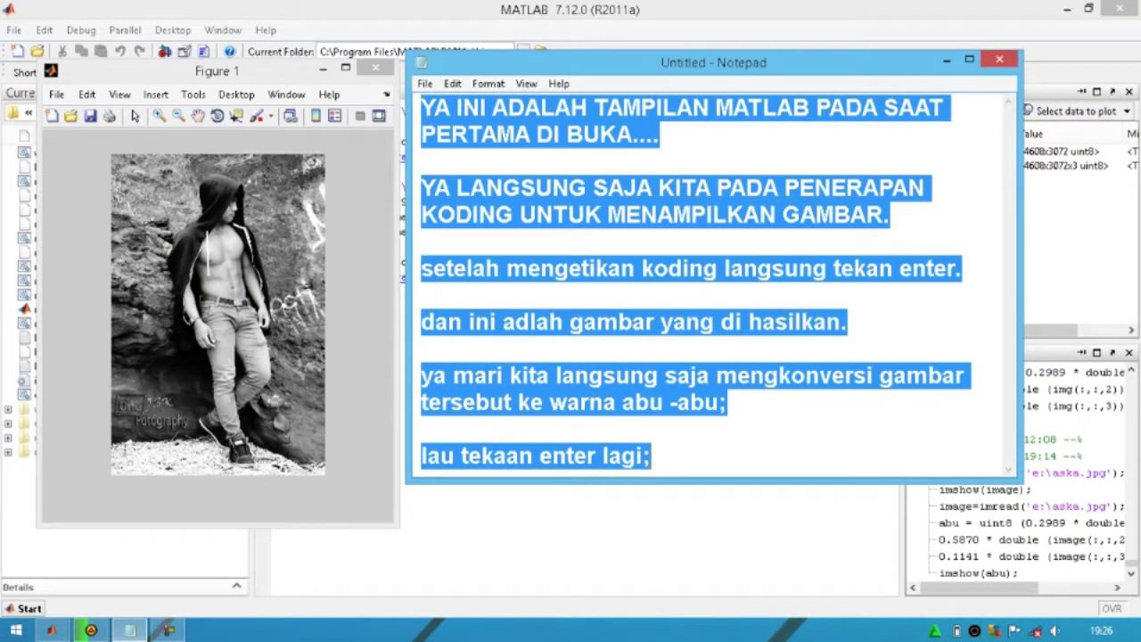
{"action": "type", "text": "dan ini "}
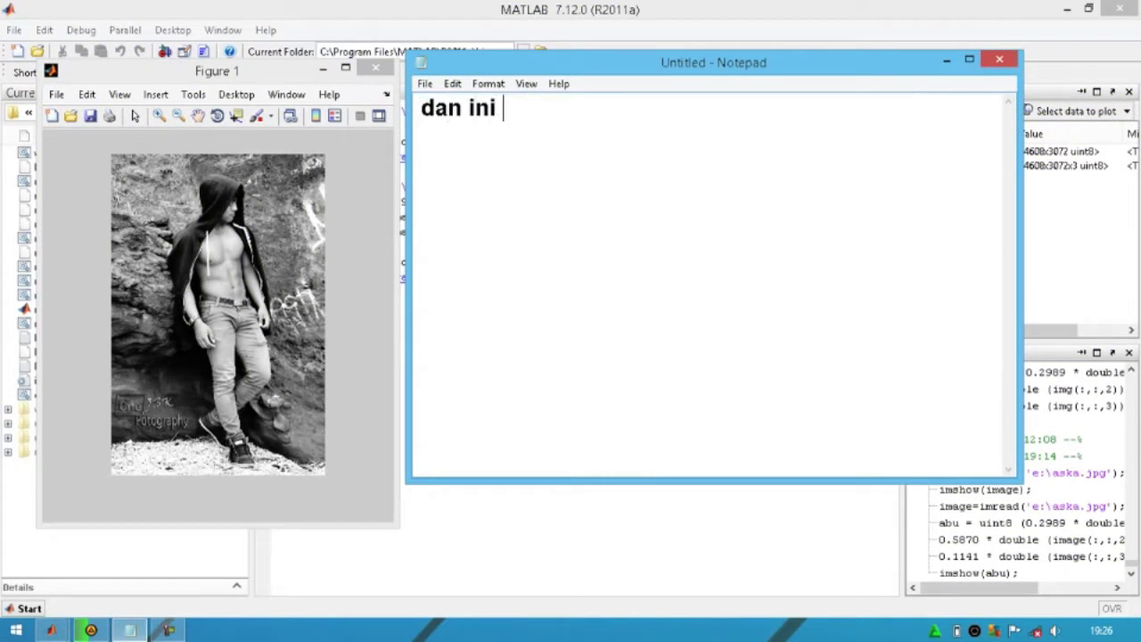
{"action": "type", "text": "adlah "}
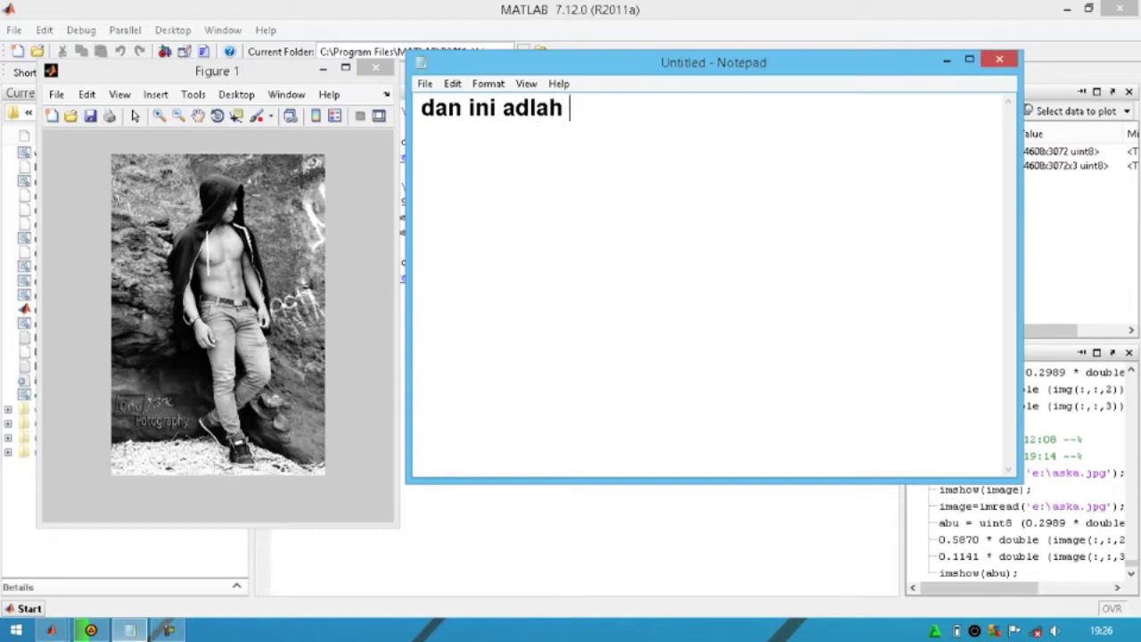
{"action": "type", "text": "hasil "}
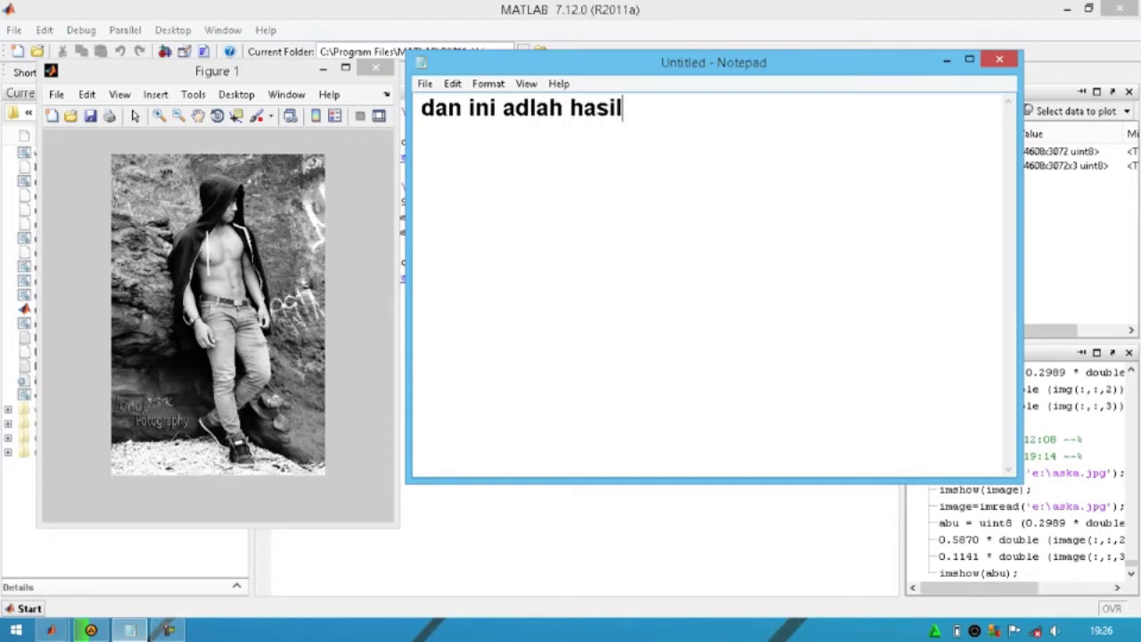
{"action": "type", "text": "dari "}
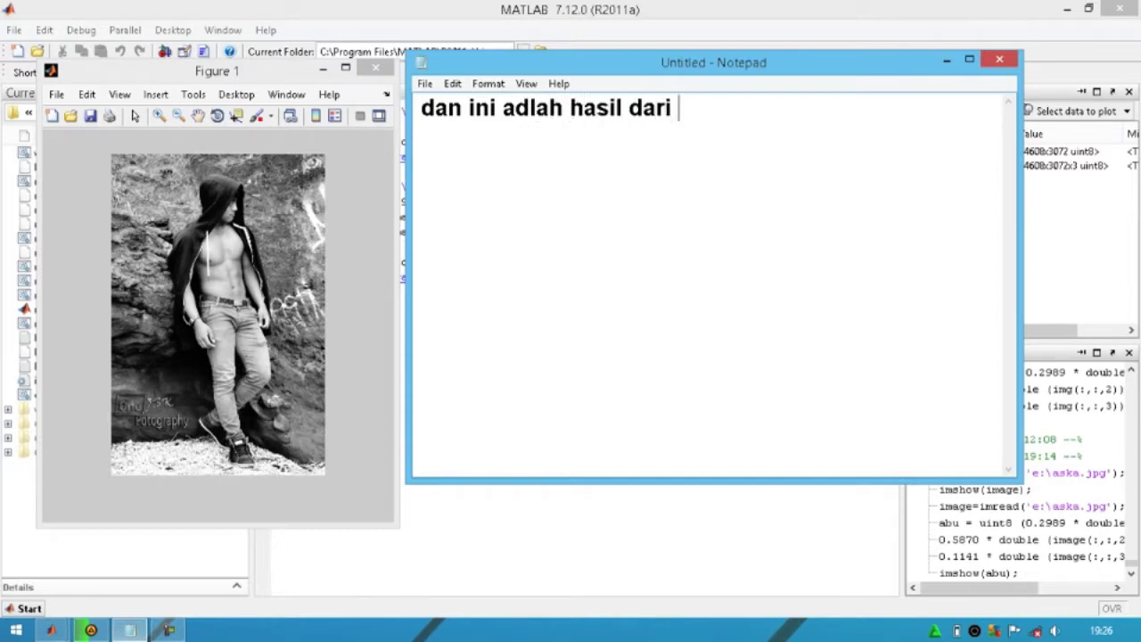
{"action": "type", "text": "ga"}
Correct the typo and finish the note with 'konversi pada gambar yang di tampilkan tersebut;'
{"action": "key", "text": "BackSpace"}
{"action": "key", "text": "BackSpace"}
{"action": "type", "text": "ko"}
{"action": "type", "text": "nvers"}
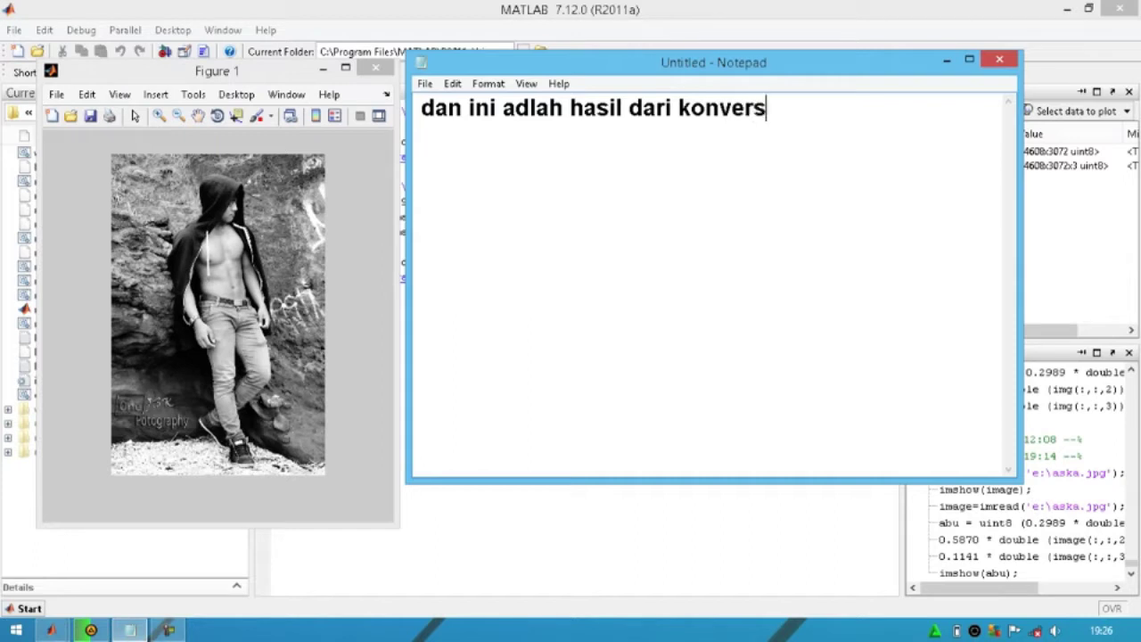
{"action": "type", "text": "i "}
{"action": "type", "text": "pada g"}
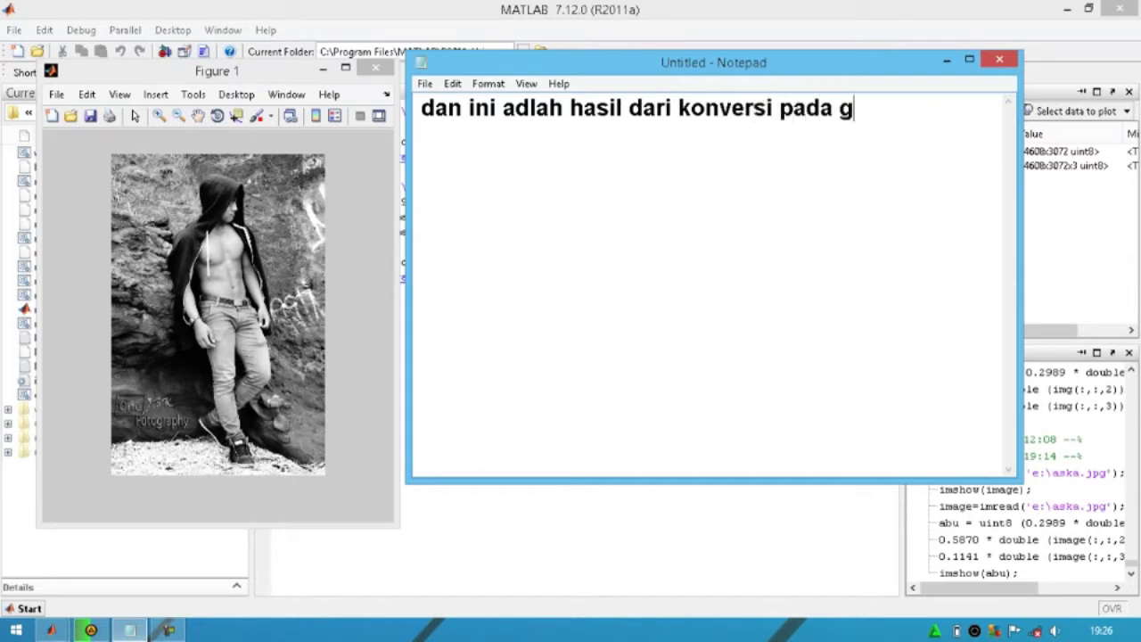
{"action": "type", "text": "amb"}
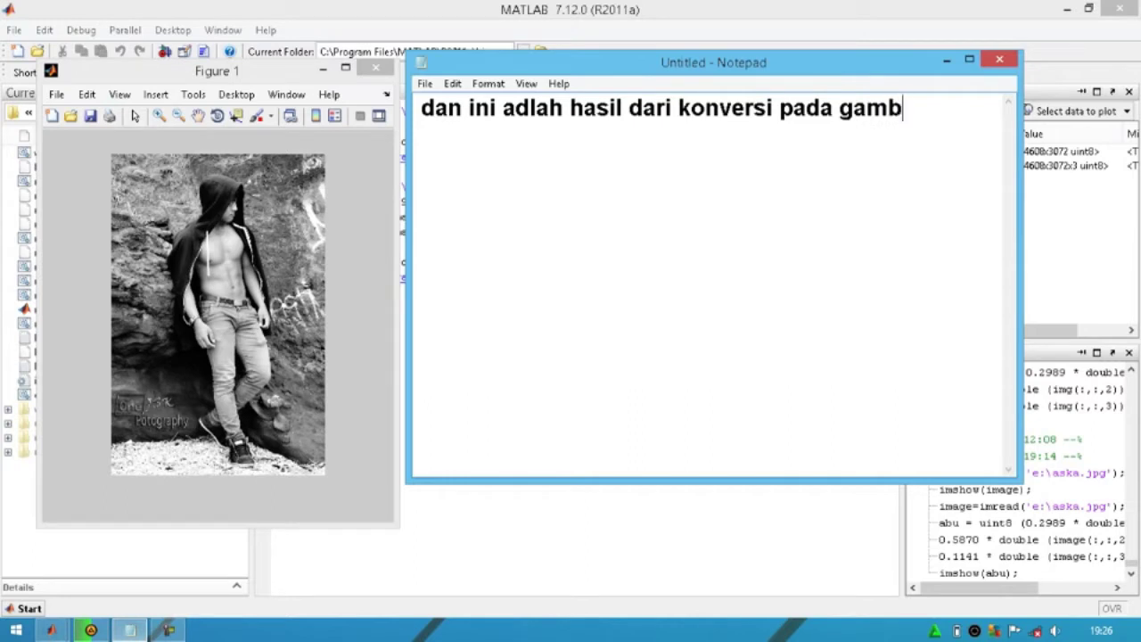
{"action": "type", "text": "ar "}
{"action": "type", "text": "yang "}
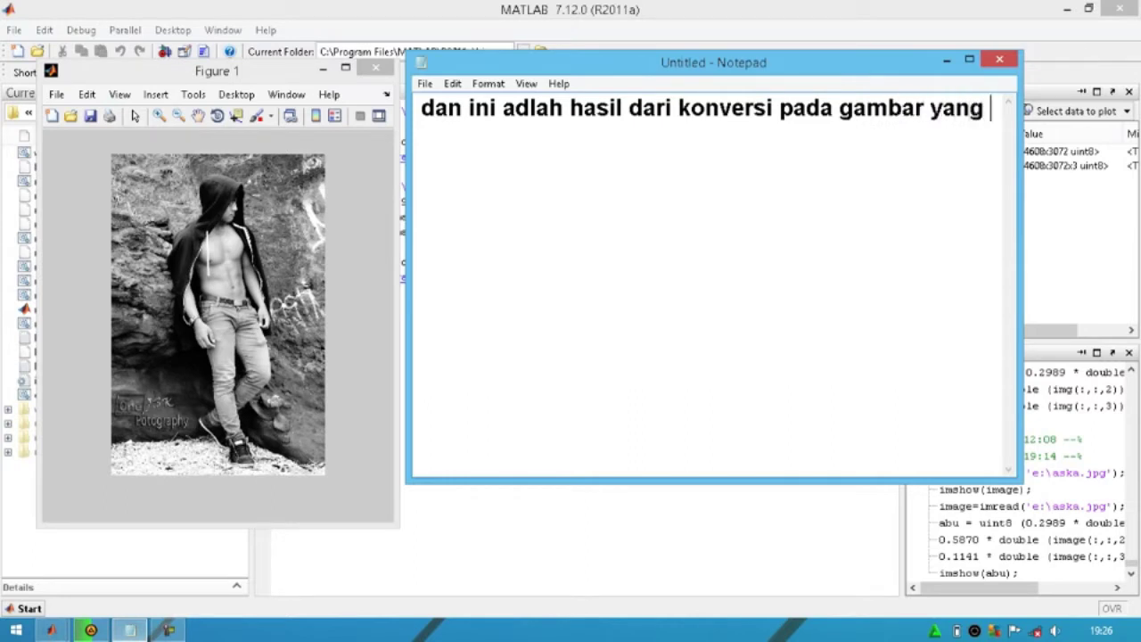
{"action": "type", "text": "di tam"}
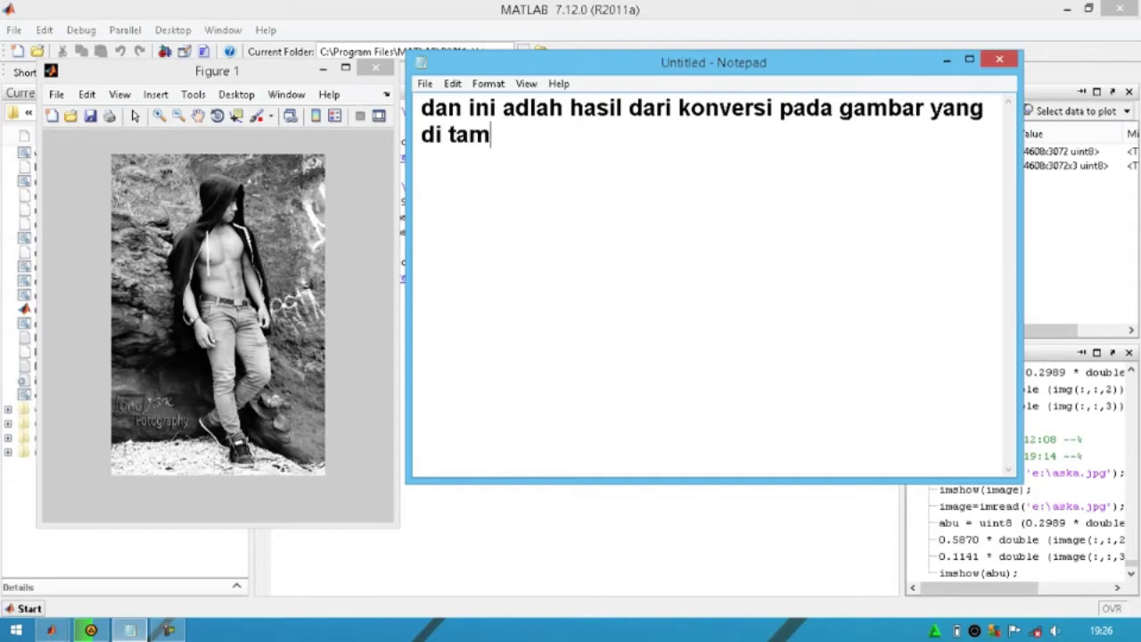
{"action": "type", "text": "pilka"}
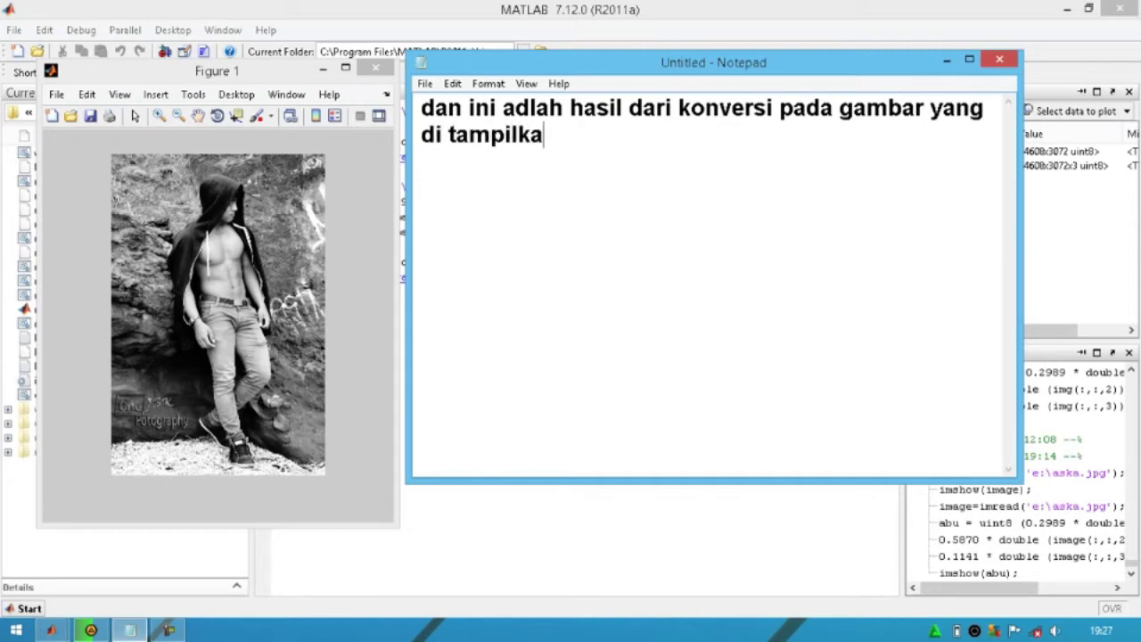
{"action": "type", "text": "n ter"}
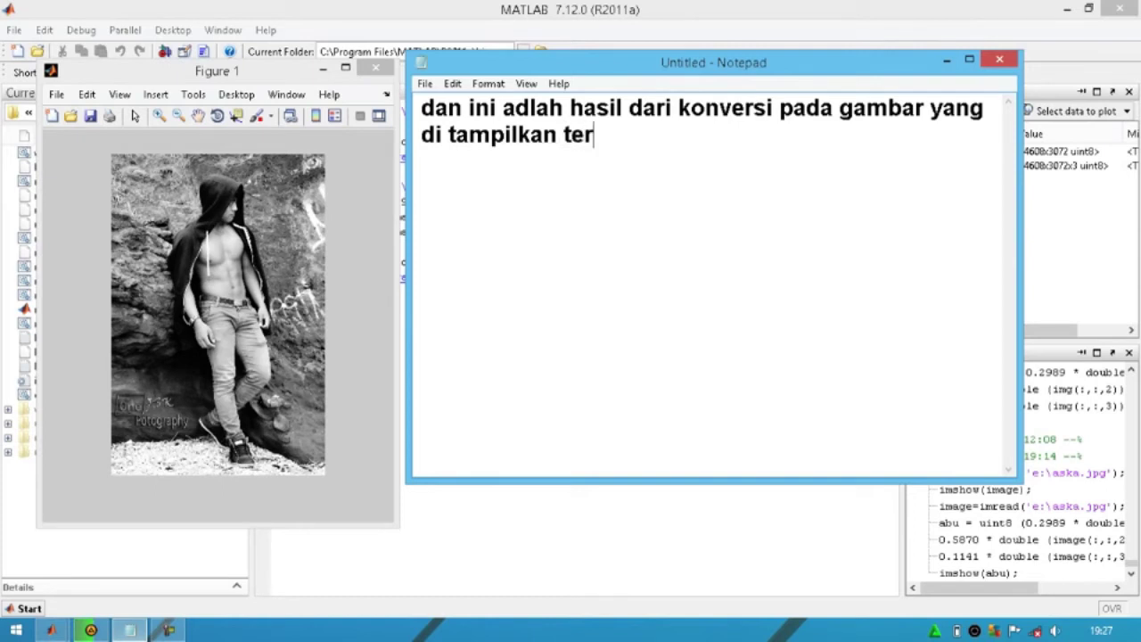
{"action": "type", "text": "sebut"}
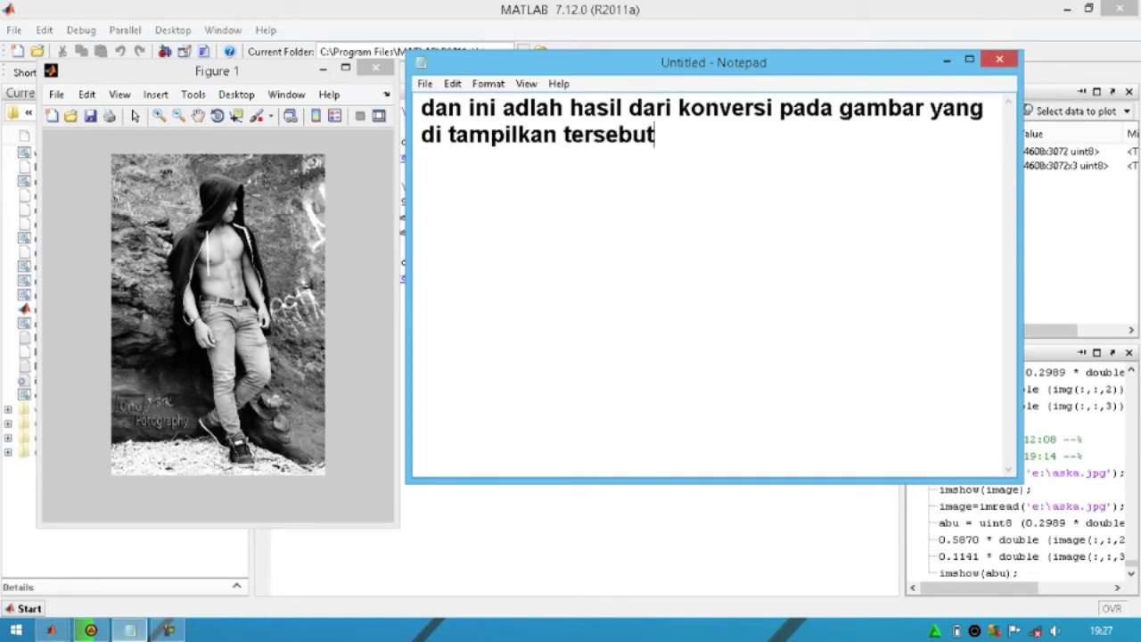
{"action": "type", "text": ";"}
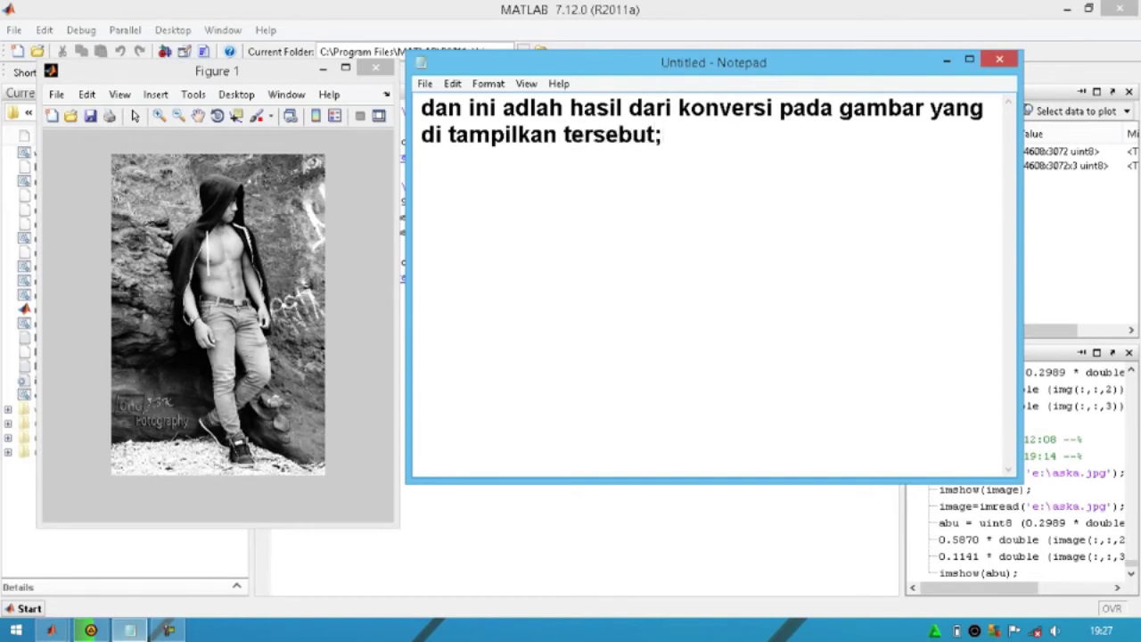